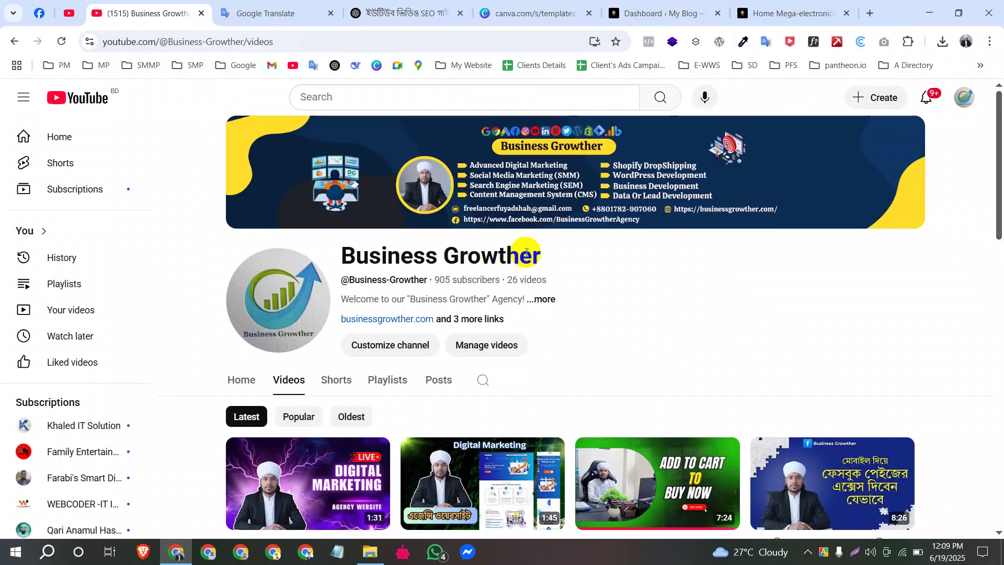
Step: Highlight the Business Growther channel name, then switch to the fashionnestbd.com store tab
drag(589, 249, 321, 223)
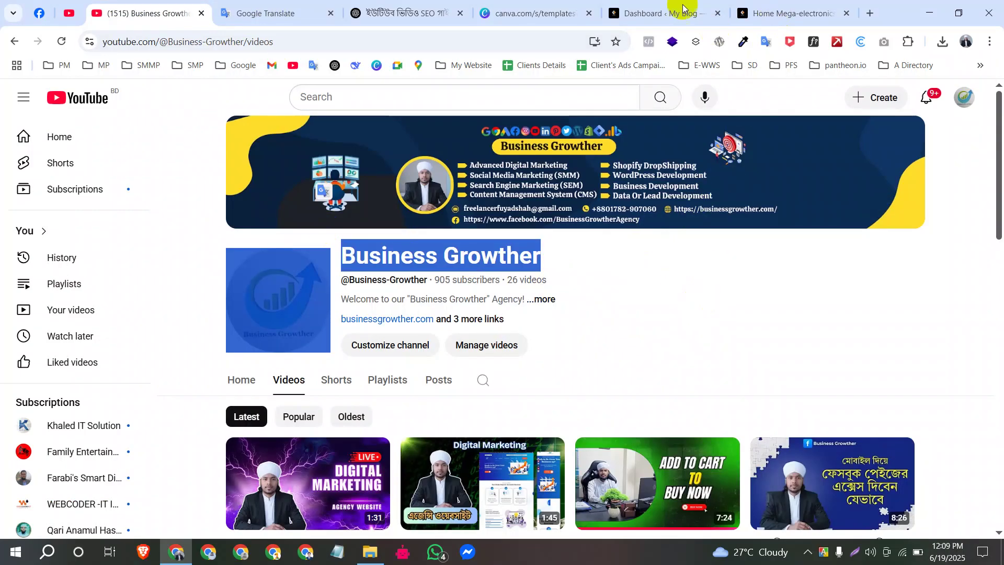
click(797, 10)
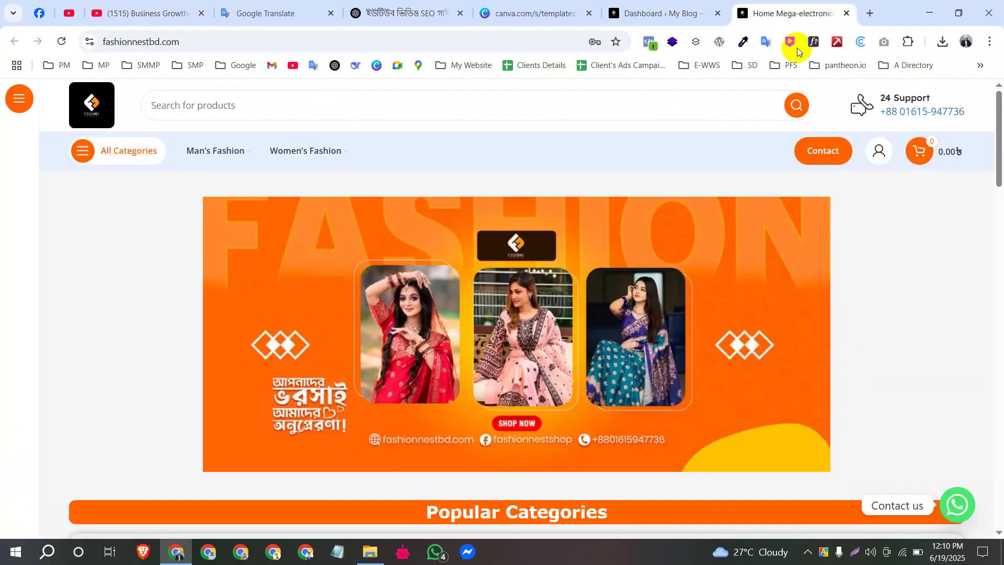
scroll(473, 337, down, 20)
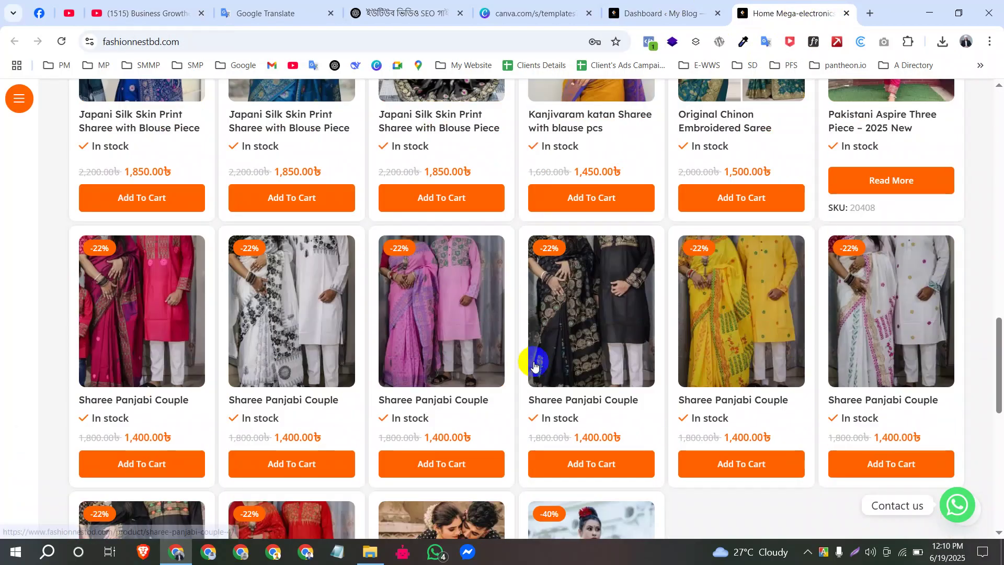
scroll(531, 358, up, 9)
scroll(544, 353, up, 11)
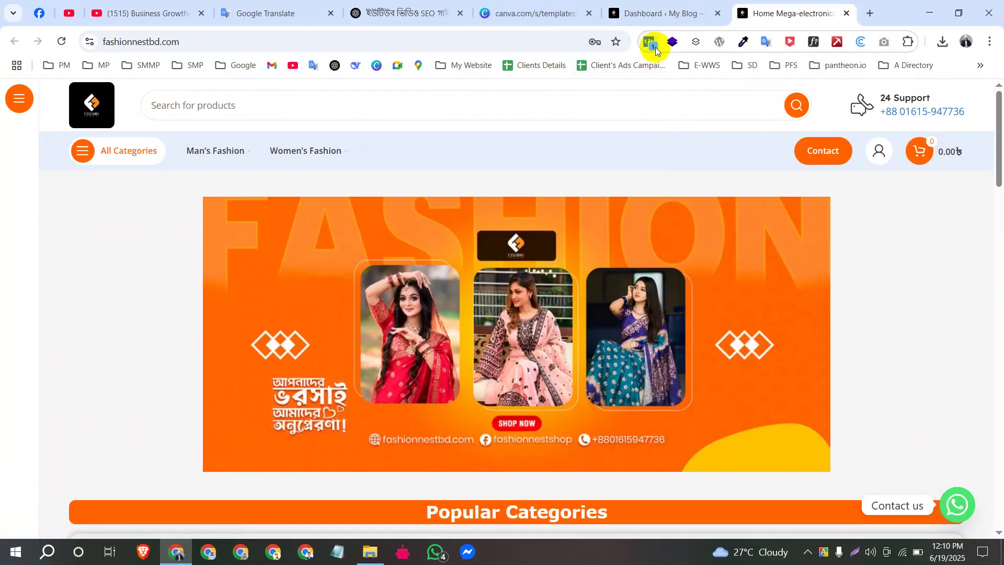
scroll(638, 314, down, 10)
scroll(604, 360, down, 8)
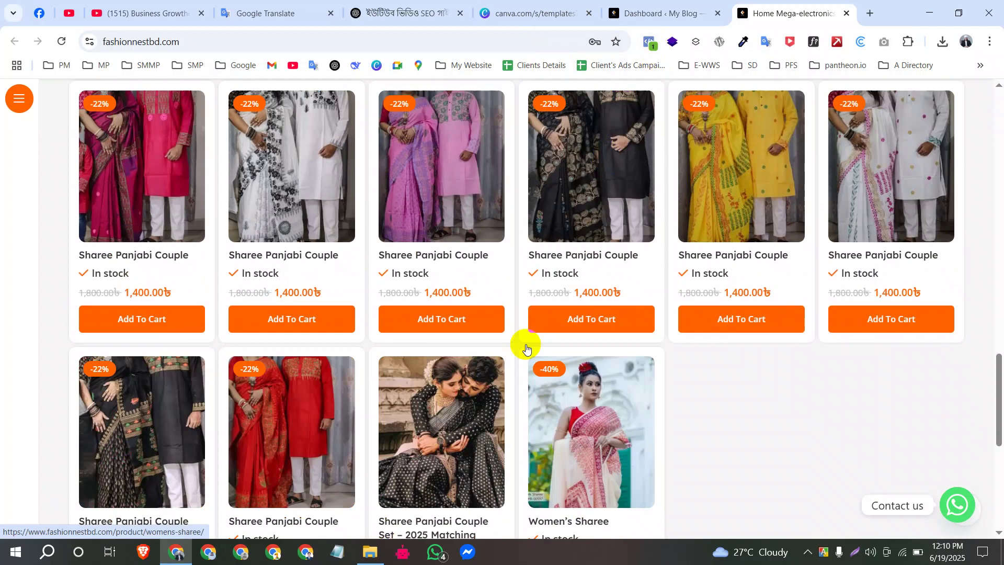
scroll(679, 355, up, 12)
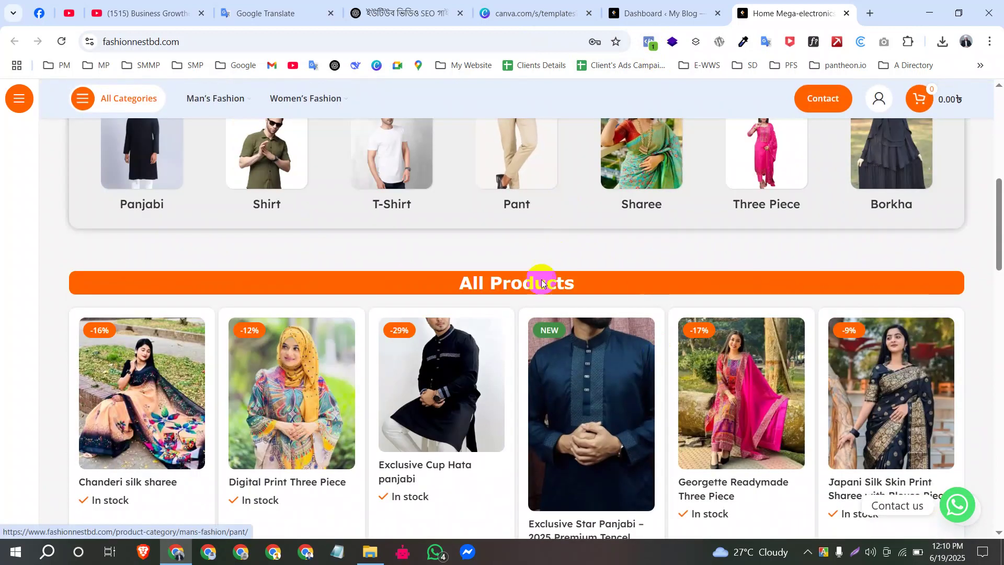
scroll(528, 340, up, 8)
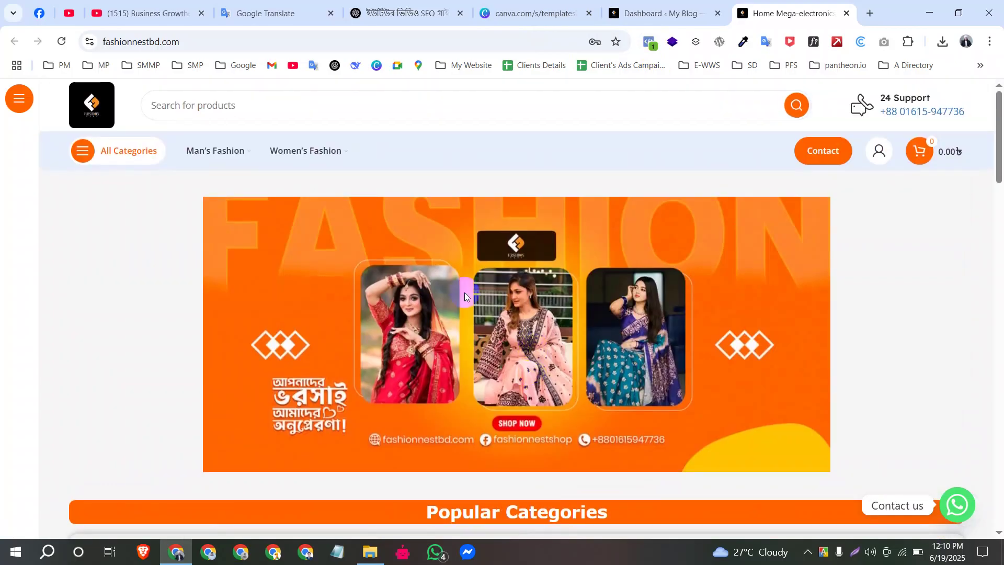
scroll(444, 268, down, 12)
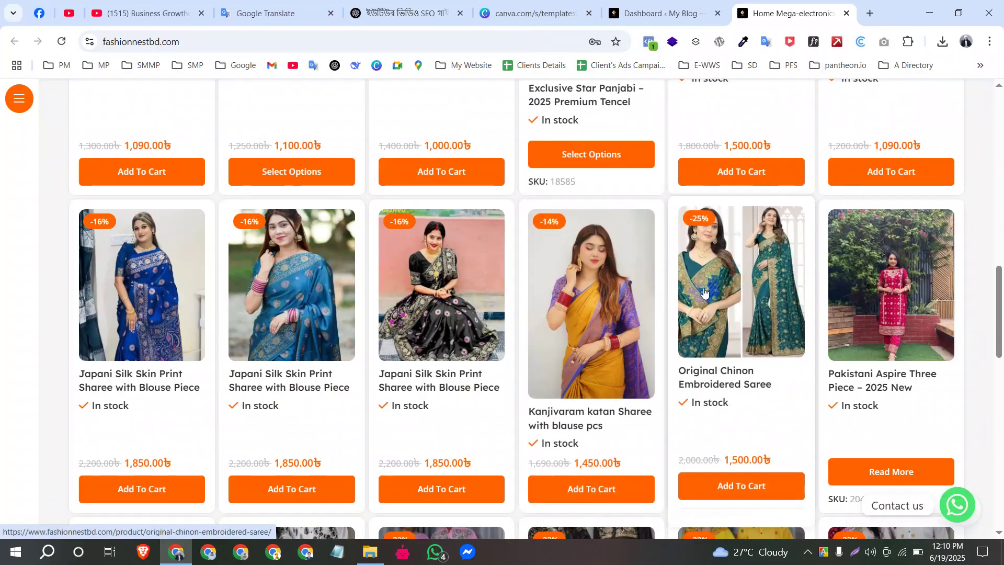
scroll(699, 267, up, 8)
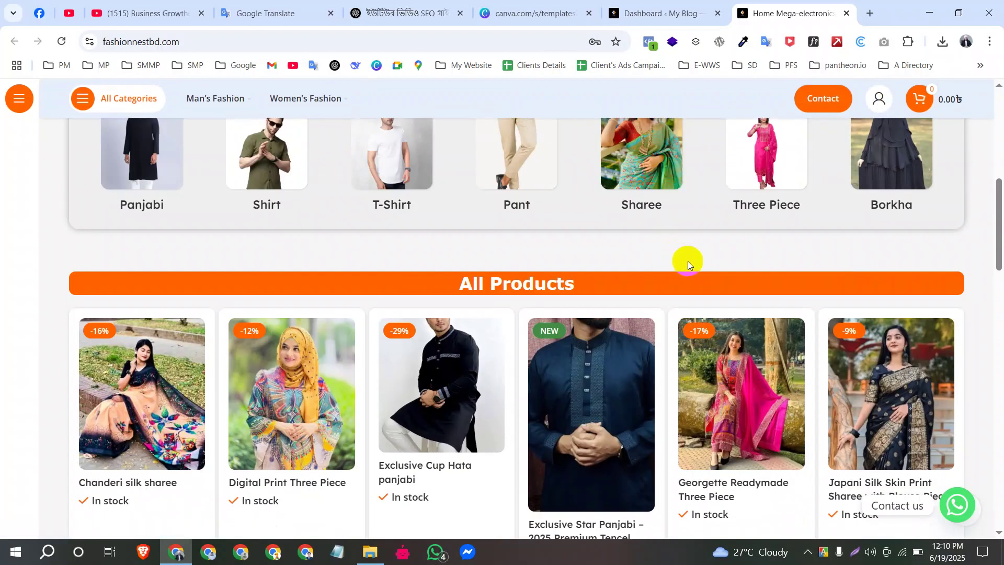
Step: Show the Meta Pixel Helper report and highlight its pixel-found message for fashionnestbd
click(649, 43)
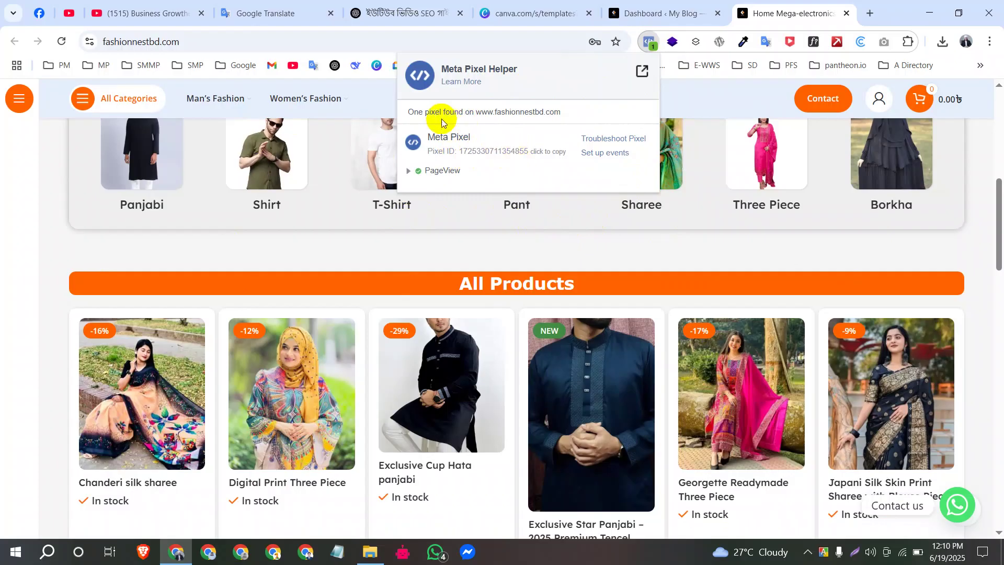
drag(408, 112, 571, 116)
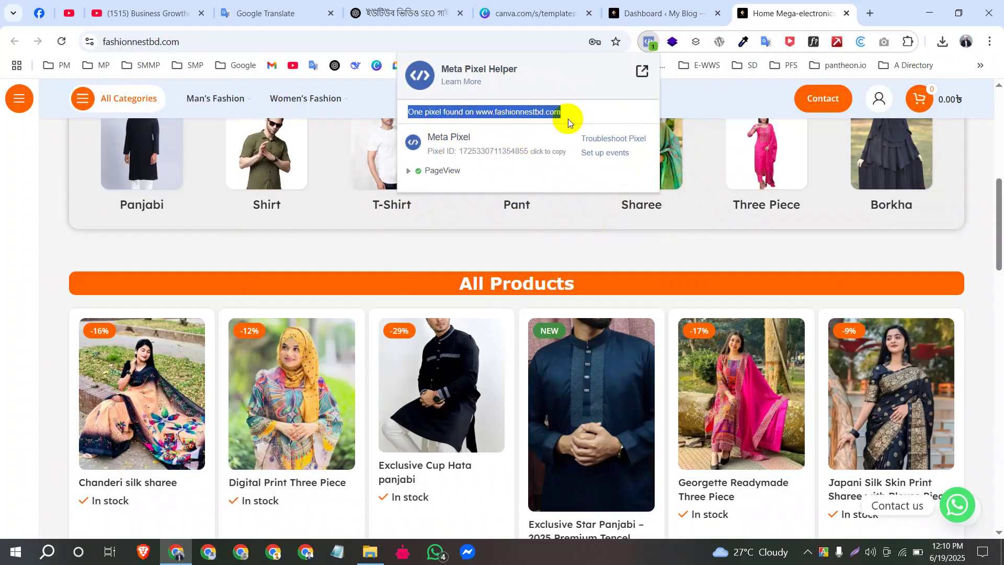
double_click(527, 113)
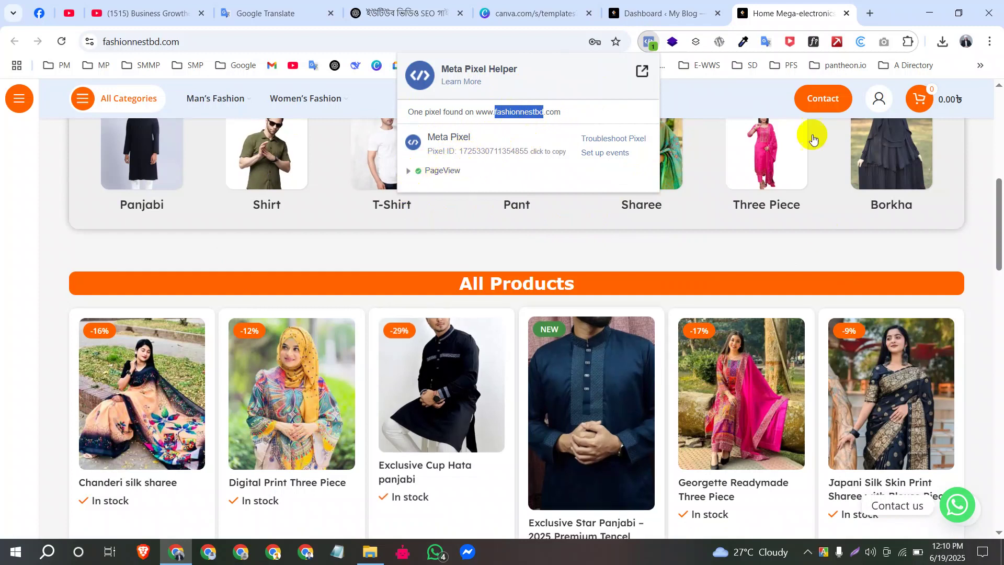
scroll(377, 295, up, 8)
scroll(397, 282, down, 15)
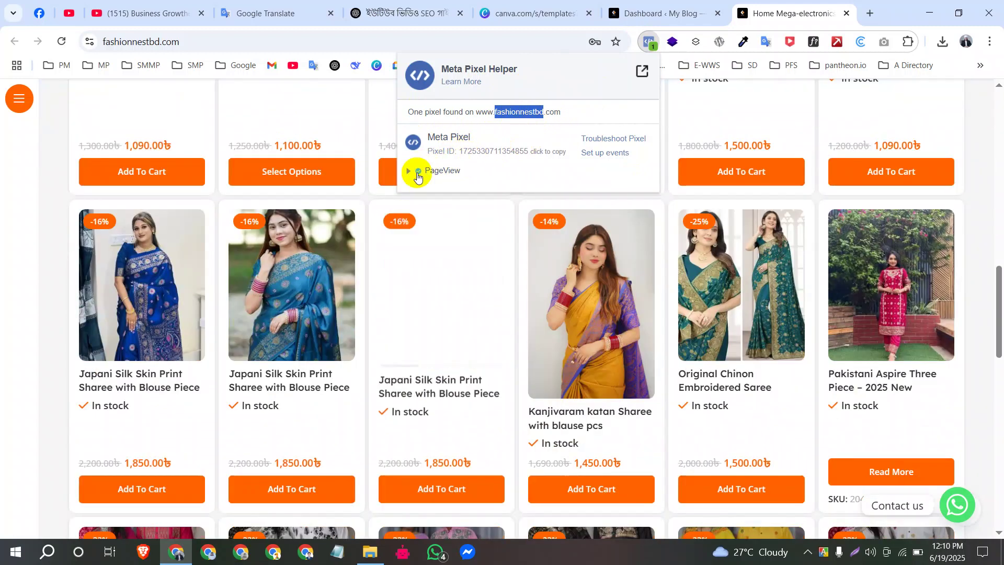
Step: Inspect the PageView event details by expanding and collapsing its row
click(409, 172)
click(409, 172)
click(411, 174)
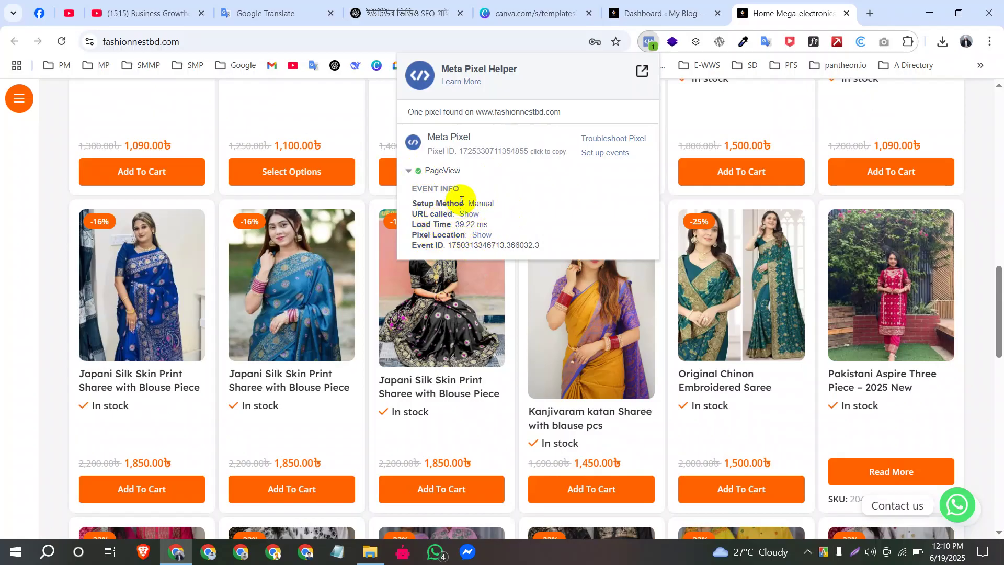
click(409, 174)
scroll(442, 210, up, 15)
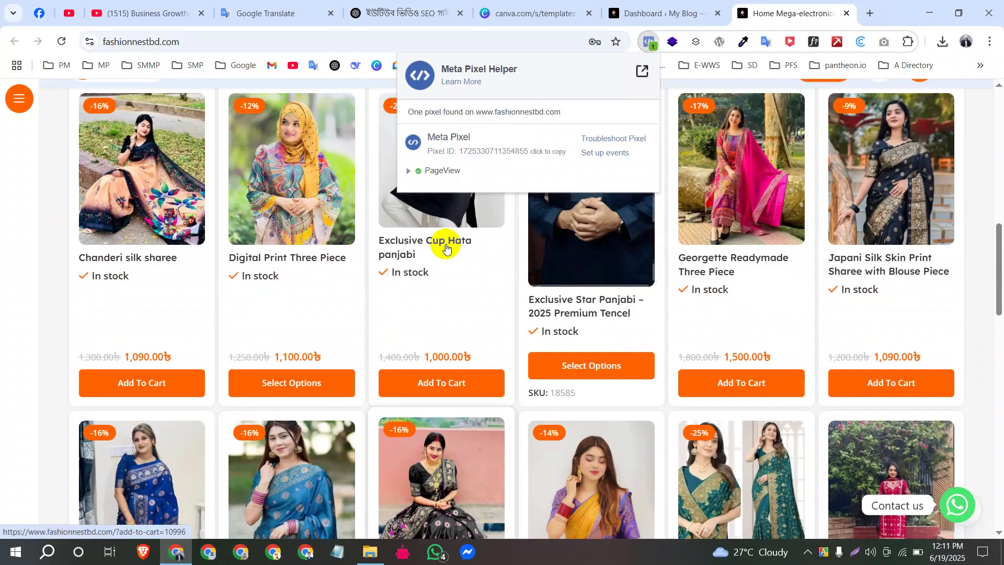
scroll(564, 322, up, 4)
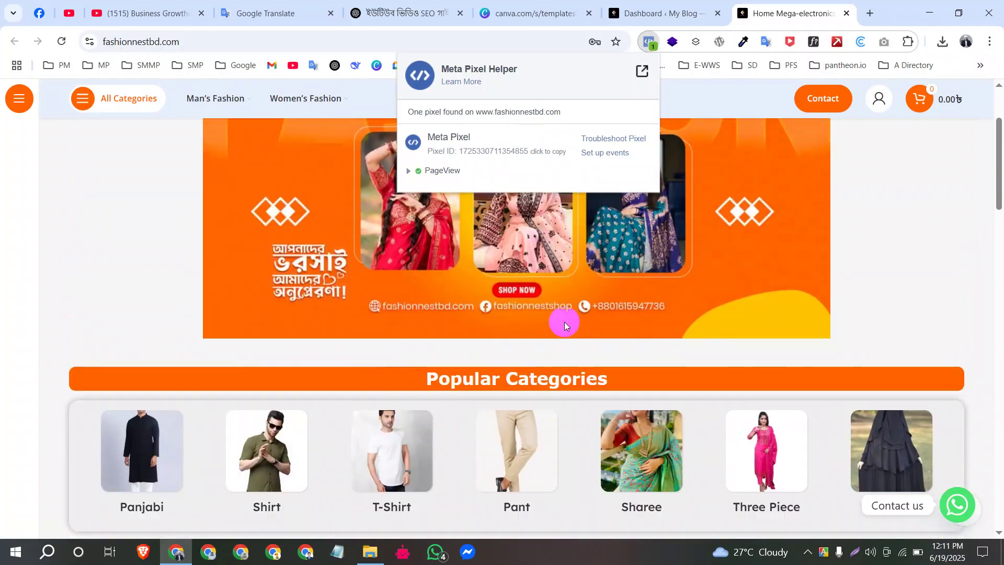
scroll(428, 396, down, 8)
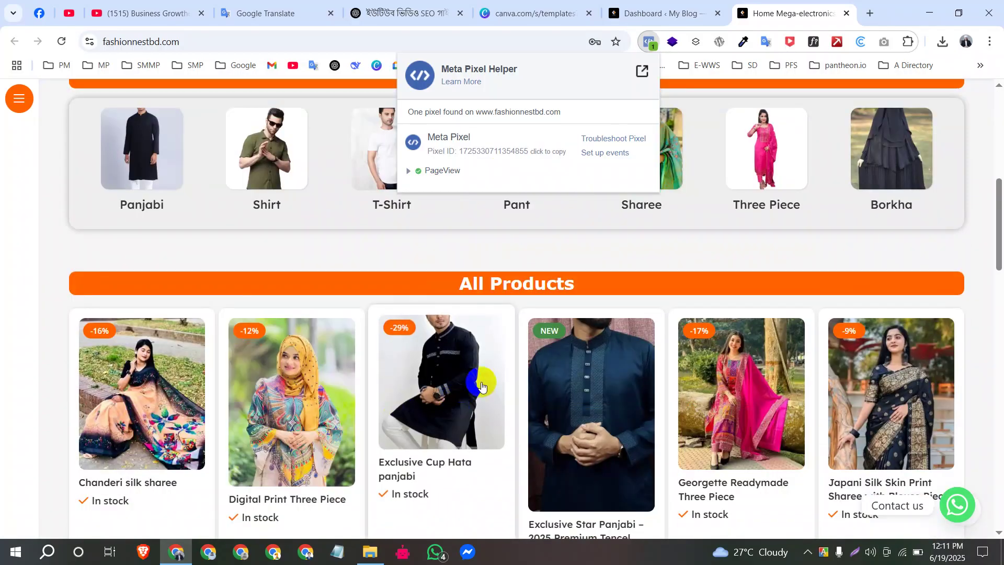
scroll(410, 305, down, 4)
Step: Open the Exclusive Cup Hata panjabi page and check Pixel Helper lists PageView and ViewContent
click(406, 258)
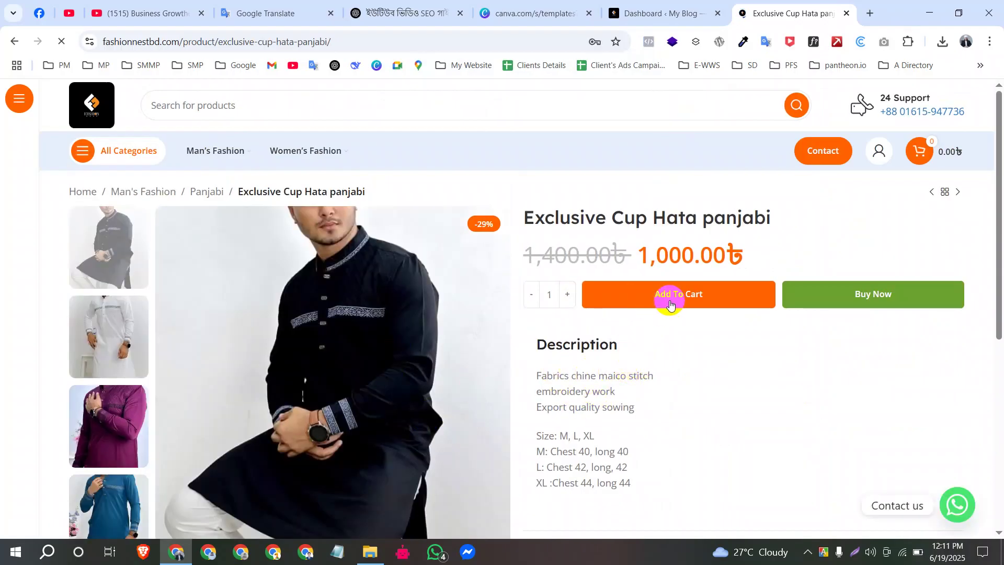
scroll(523, 303, down, 4)
scroll(647, 249, up, 4)
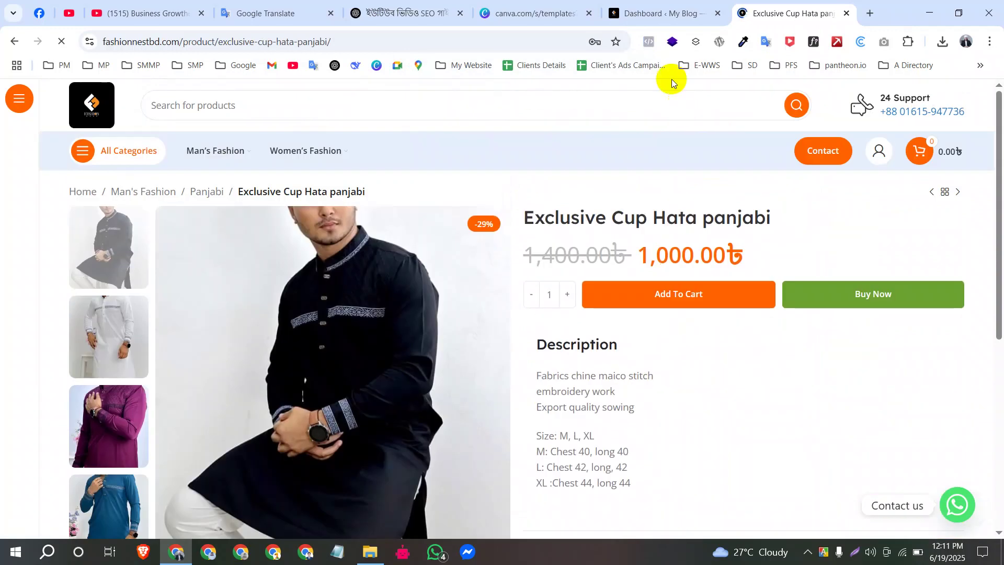
click(648, 45)
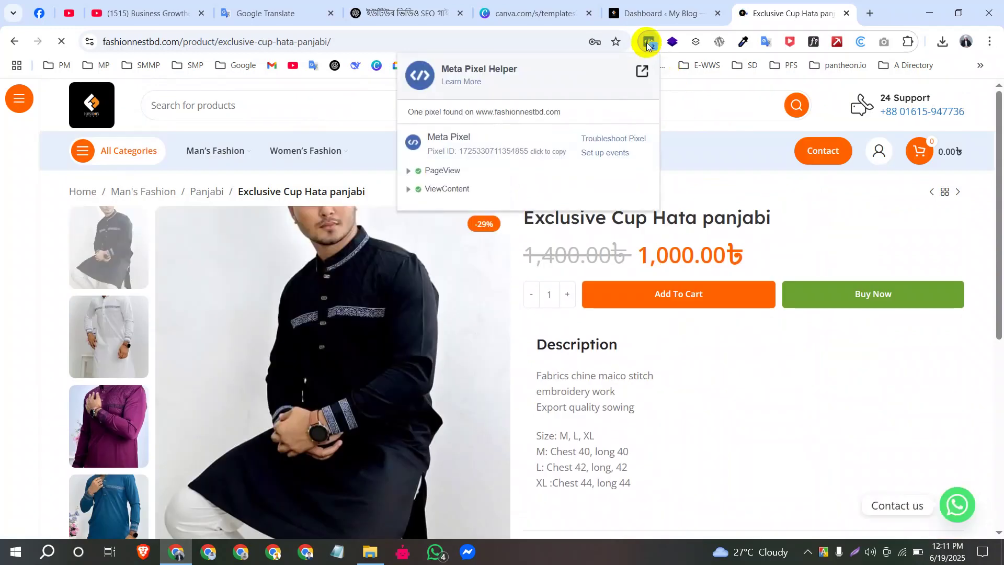
scroll(436, 273, down, 4)
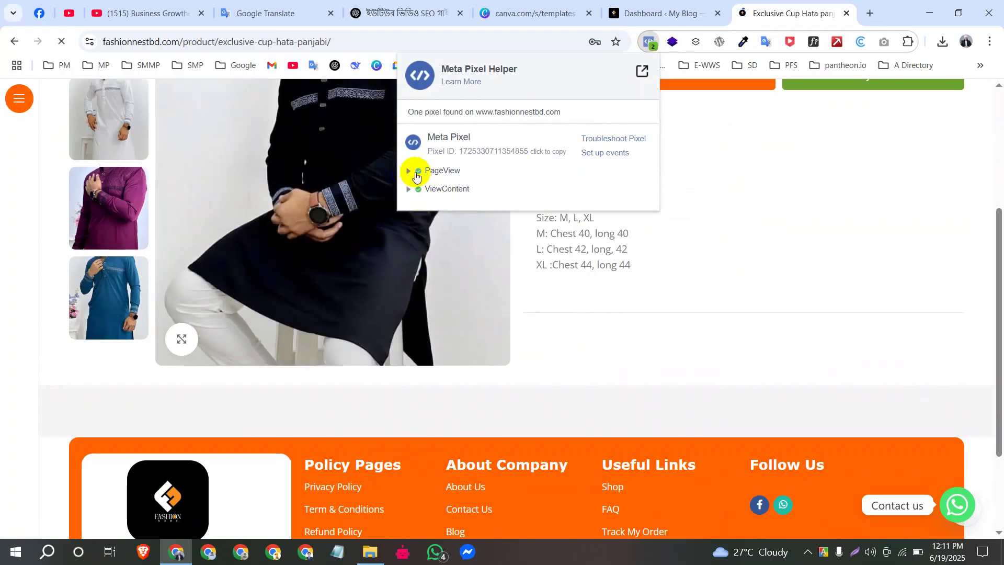
scroll(677, 227, up, 4)
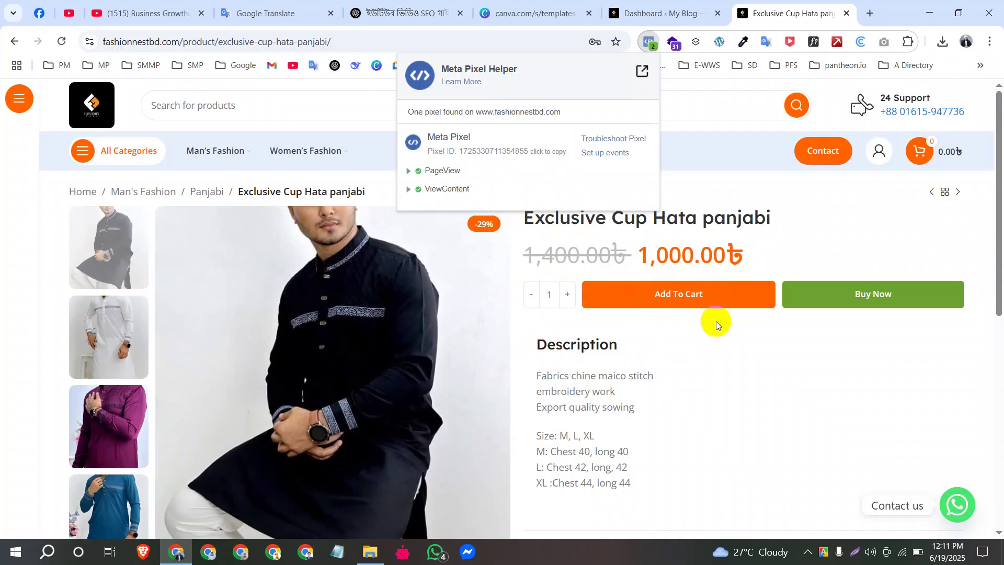
Step: Add the panjabi to the cart and inspect the AddToCart event's 1000.00 BDT parameters
click(668, 298)
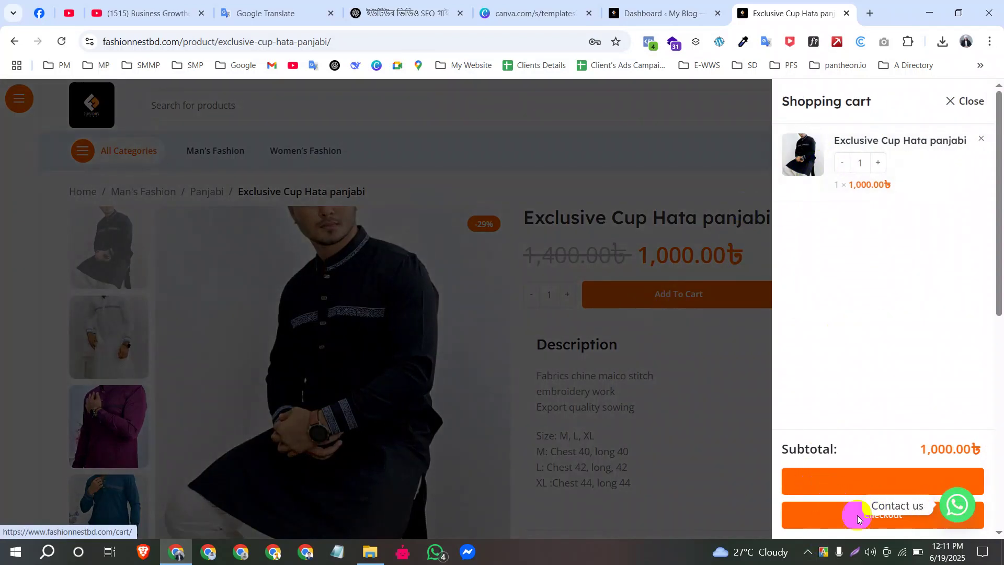
click(650, 43)
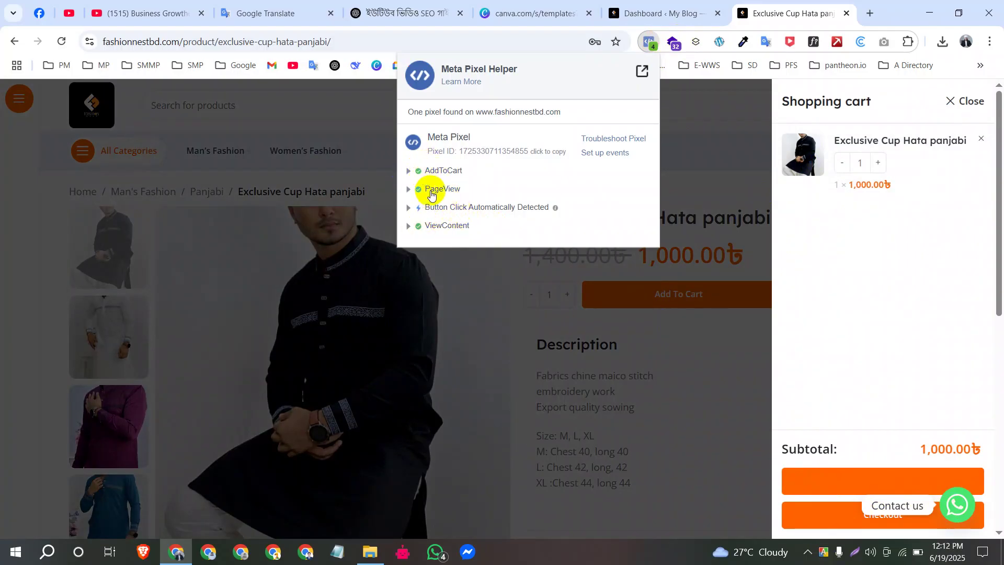
click(410, 172)
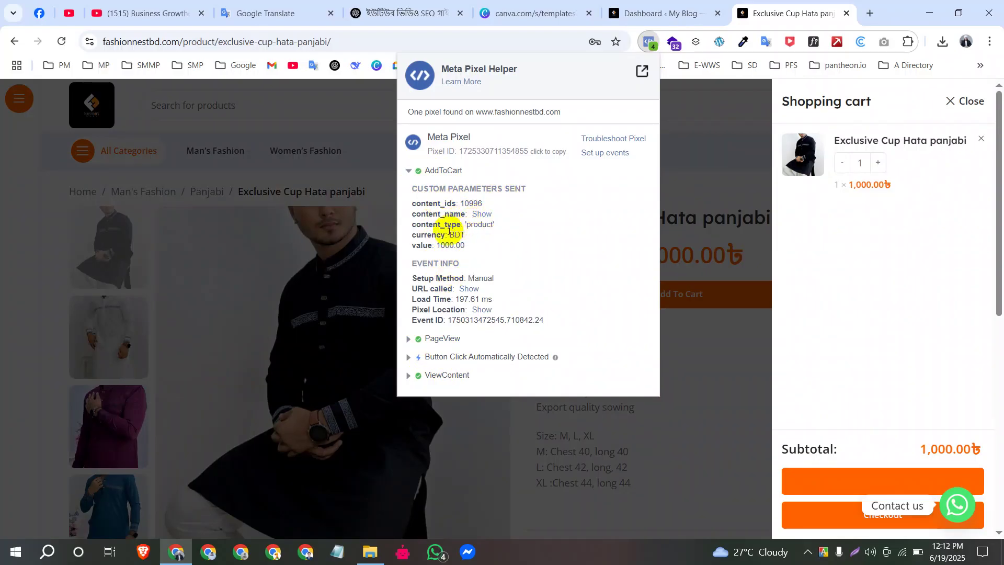
click(408, 170)
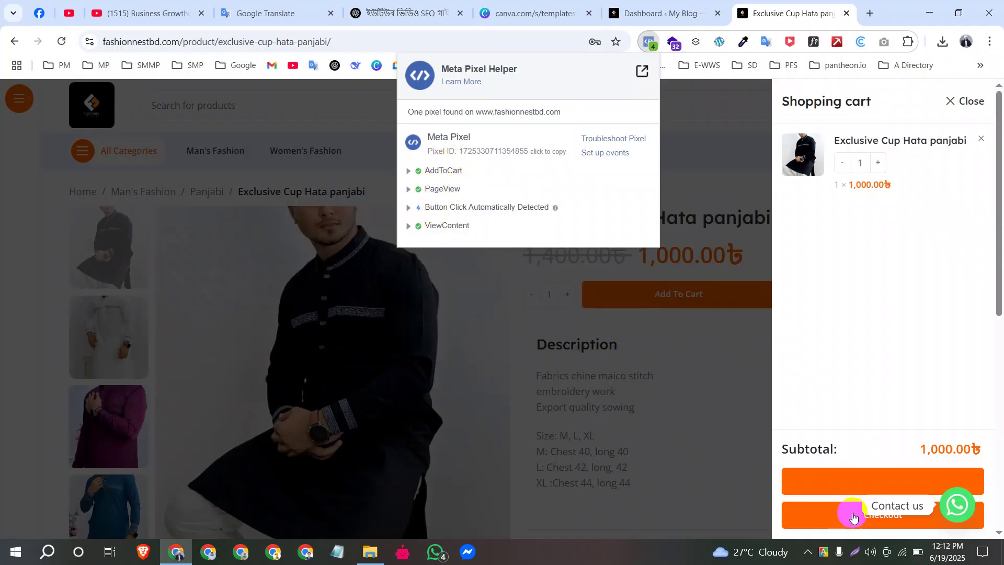
Step: Proceed from the cart to checkout, showing the 1,070.00৳ total with 70.00৳ shipping
click(829, 518)
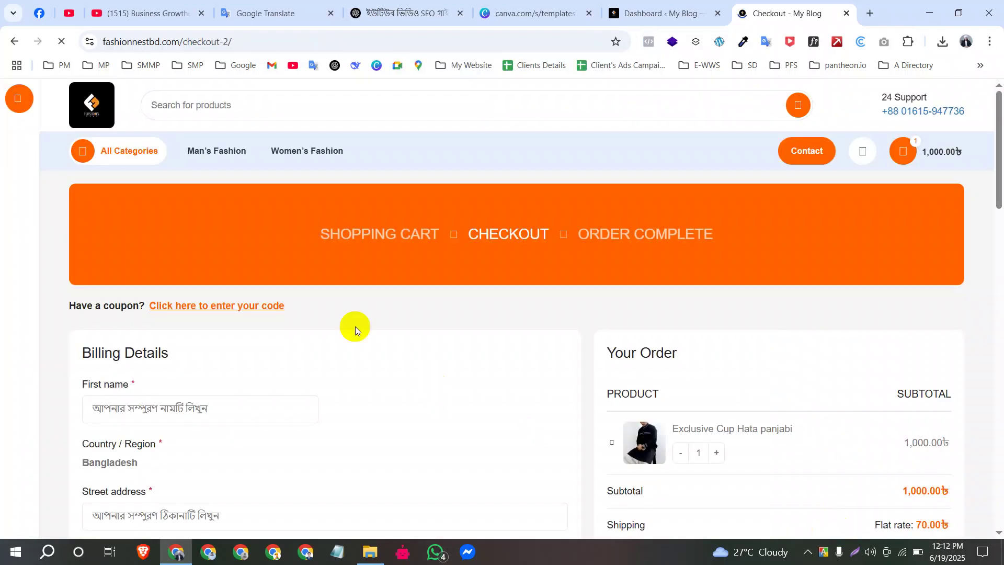
scroll(255, 303, down, 15)
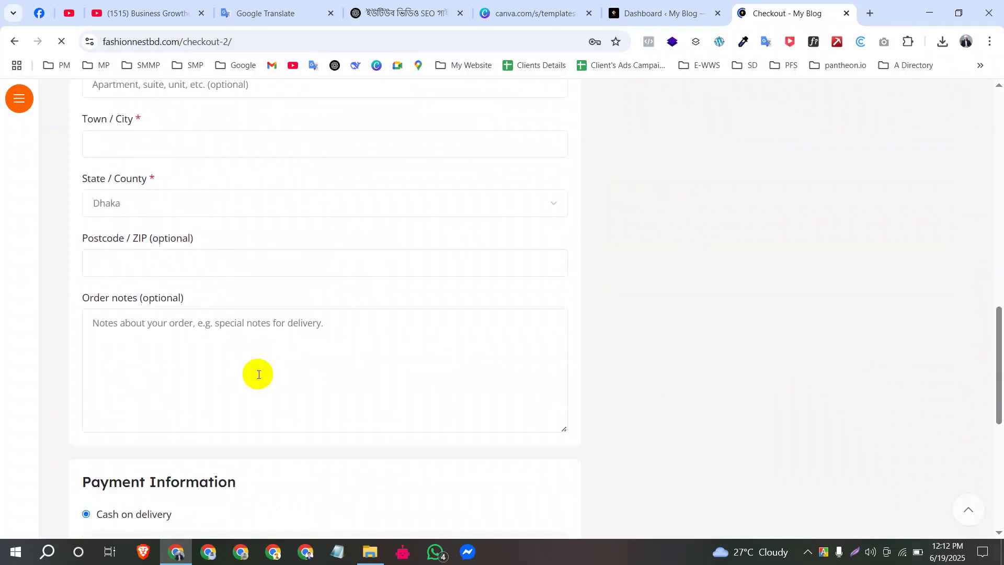
scroll(262, 367, up, 13)
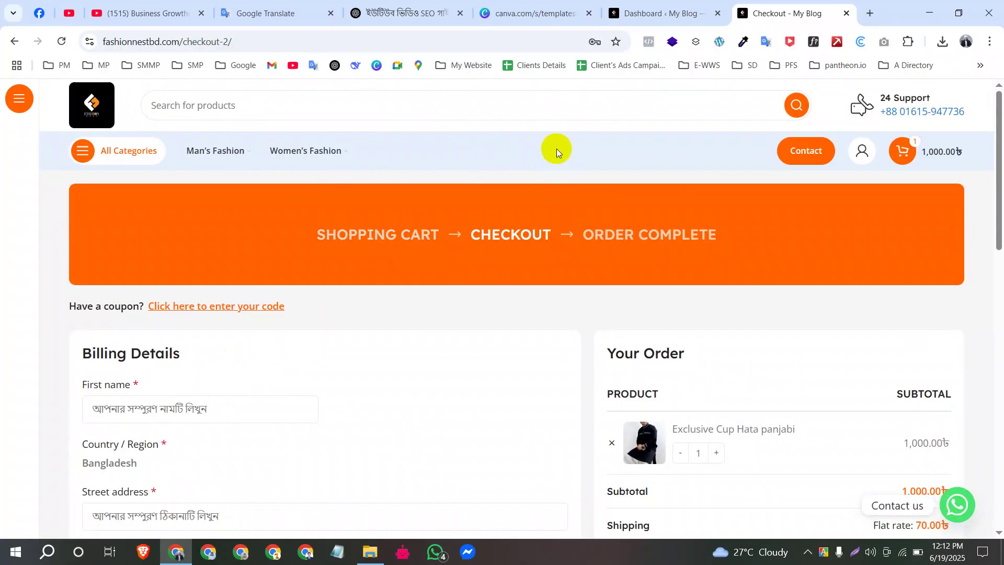
Step: Inspect the InitiateCheckout event details, then close the pixel panel at the First name field
click(649, 41)
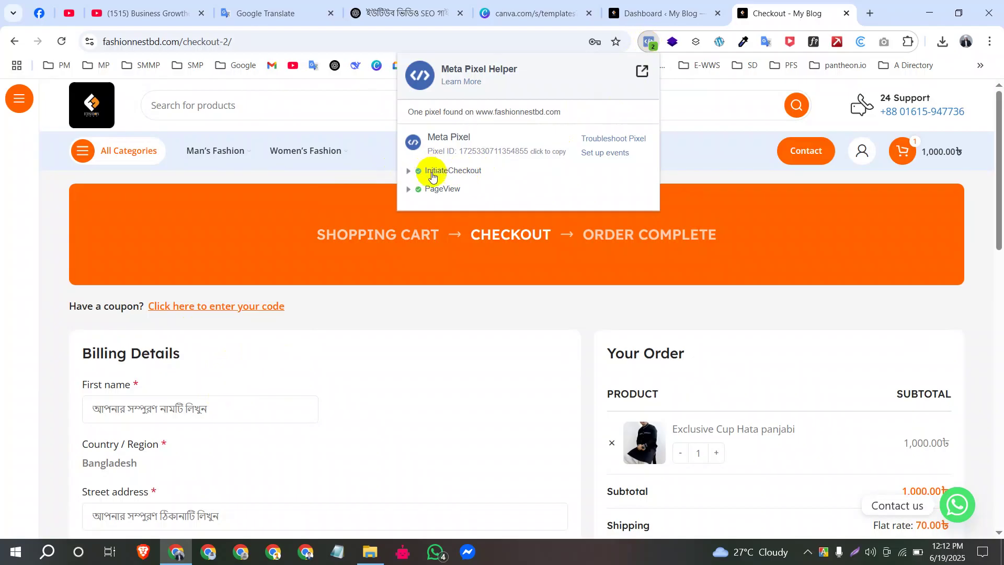
click(409, 171)
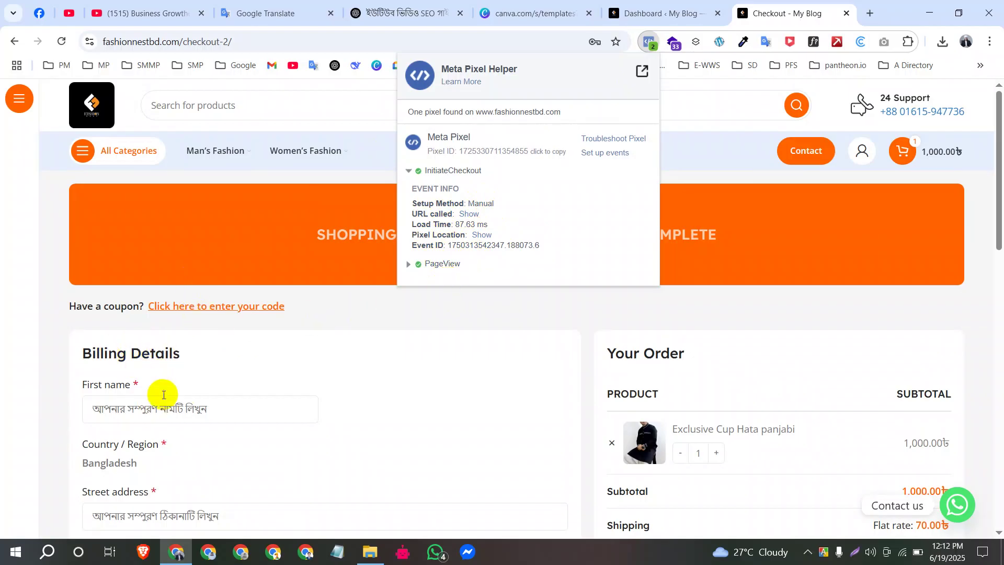
scroll(158, 400, down, 4)
click(138, 193)
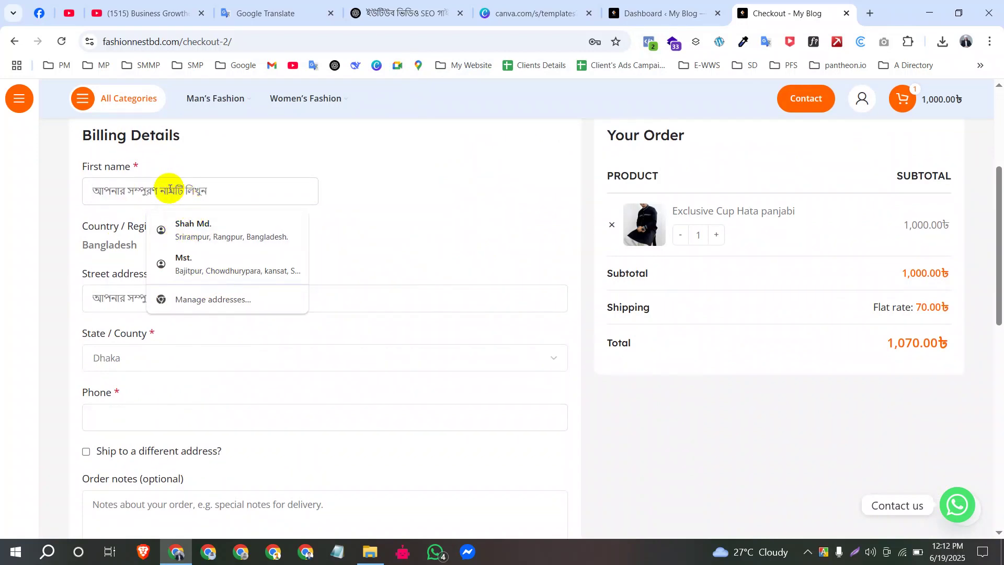
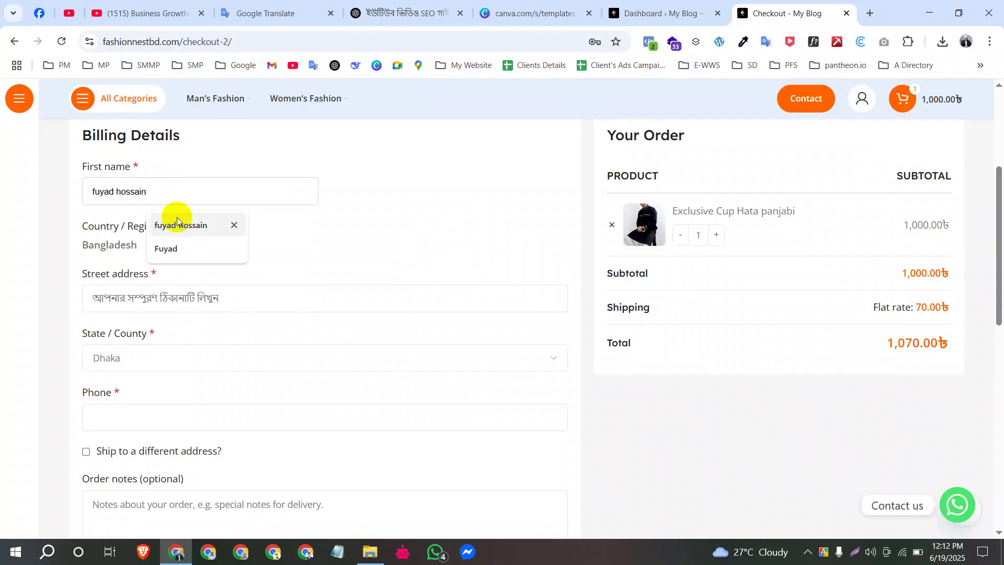
Step: Fill the billing first name, address and phone from saved autofill entries
click(172, 225)
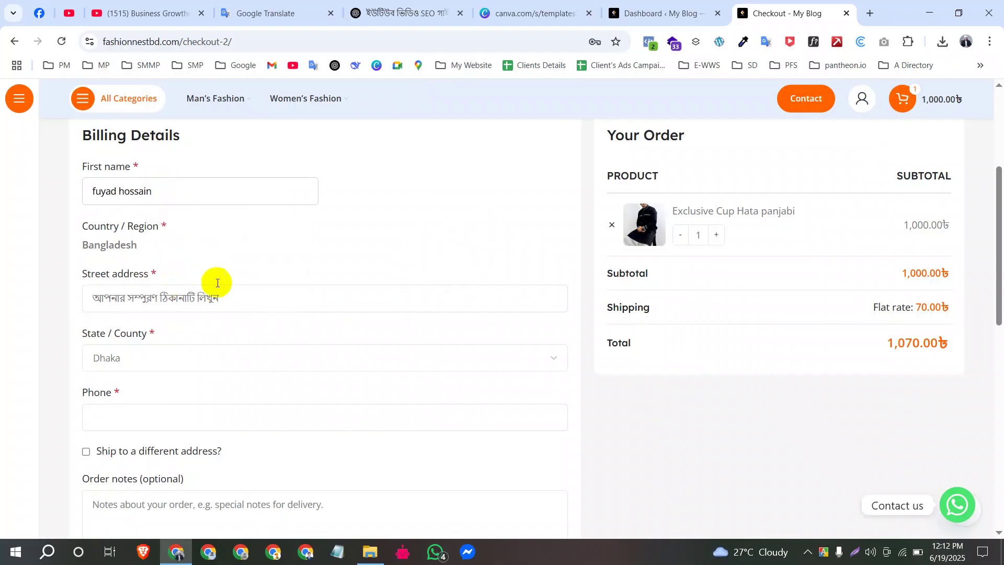
click(150, 293)
click(232, 339)
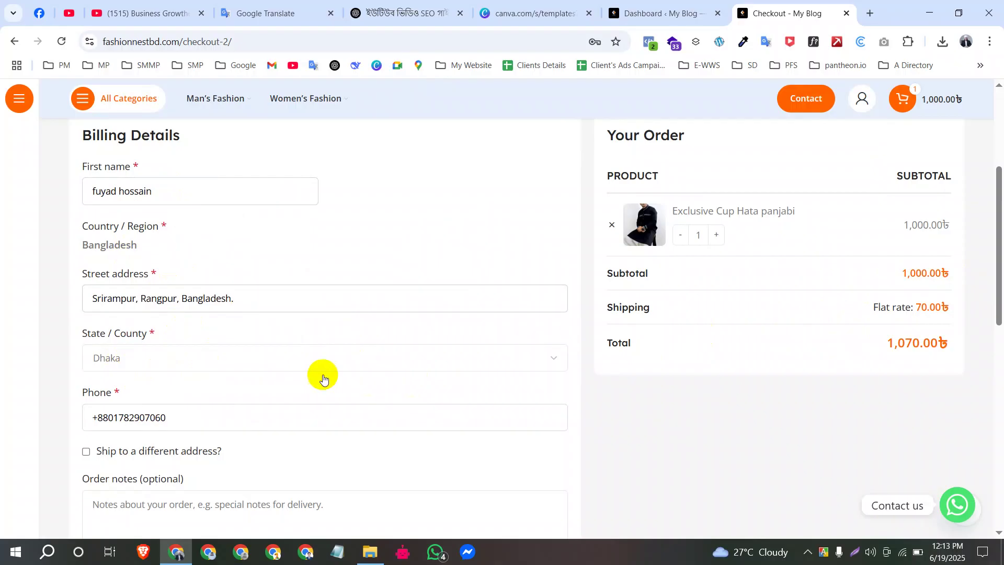
Step: Place the 1,070.00৳ cash-on-delivery order
scroll(140, 448, down, 4)
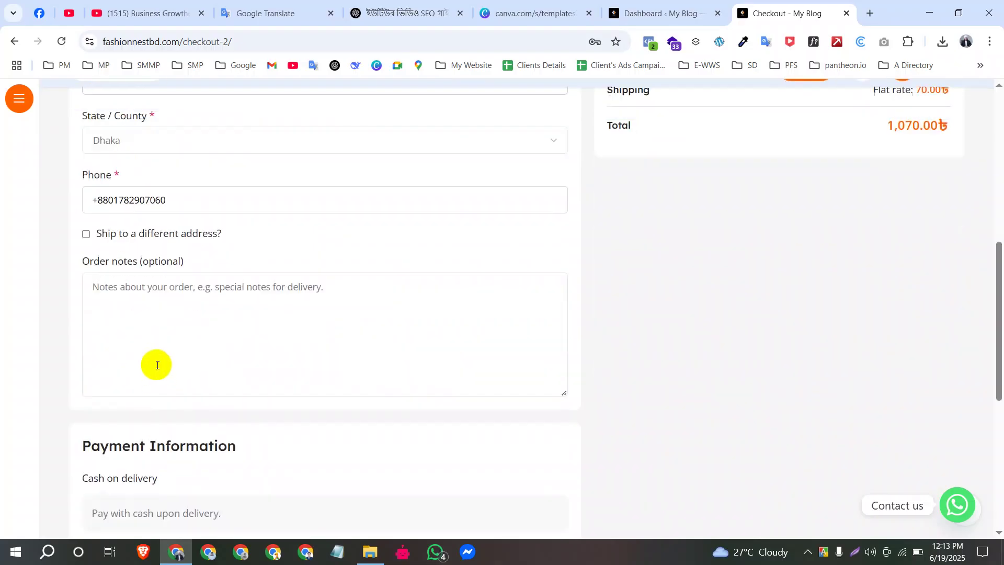
scroll(286, 388, down, 4)
click(331, 399)
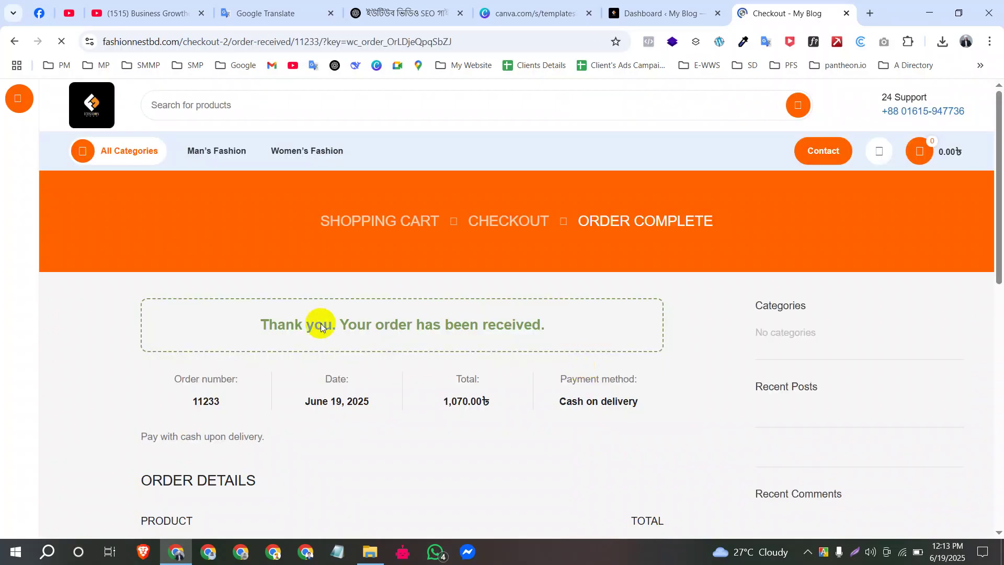
drag(246, 325, 472, 325)
click(556, 325)
scroll(359, 362, down, 4)
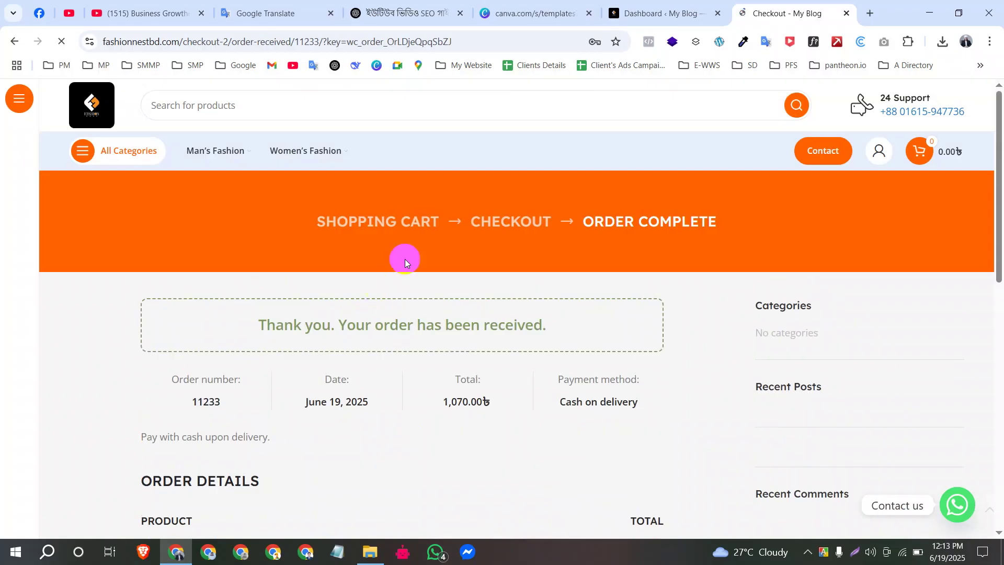
scroll(466, 386, down, 9)
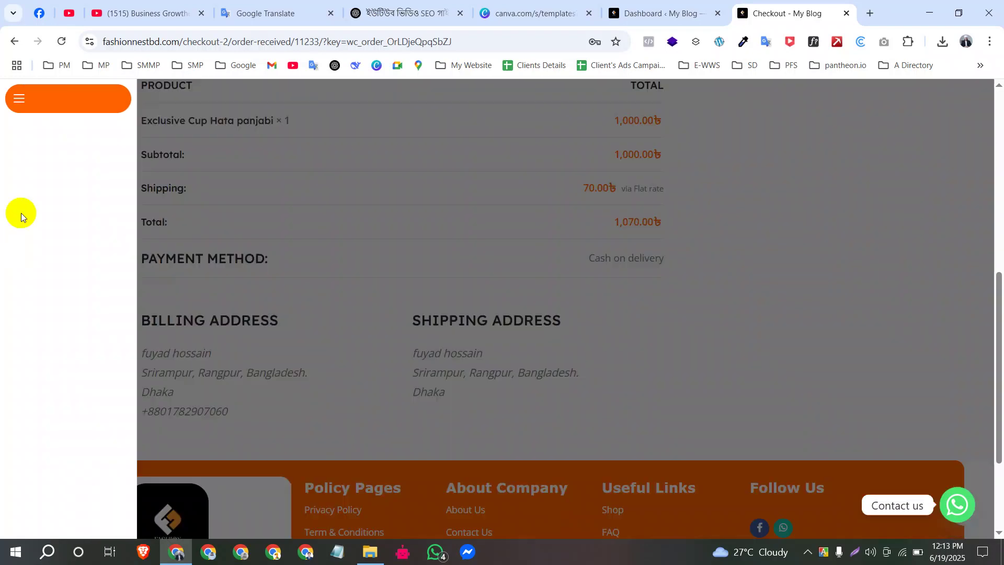
scroll(263, 220, up, 4)
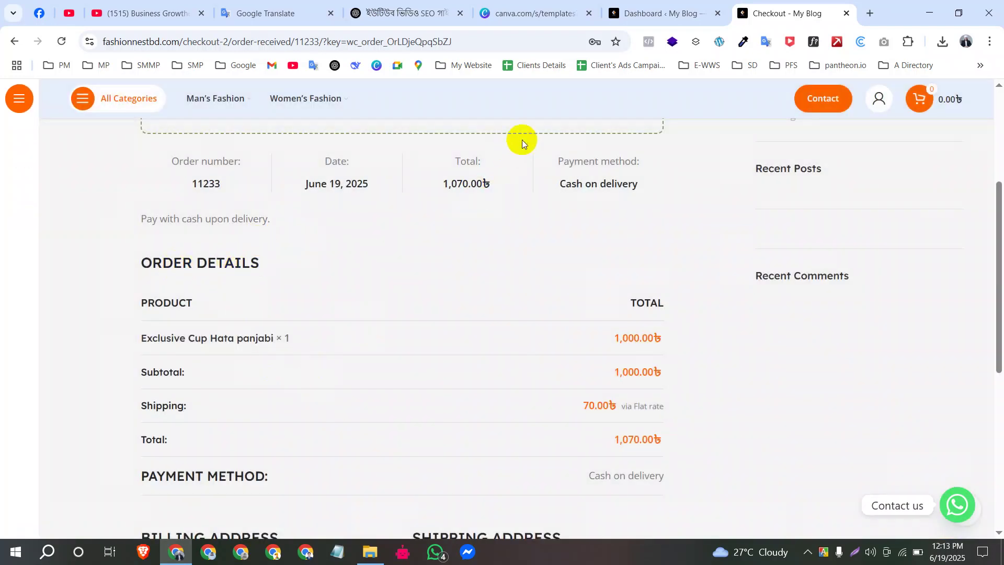
click(649, 42)
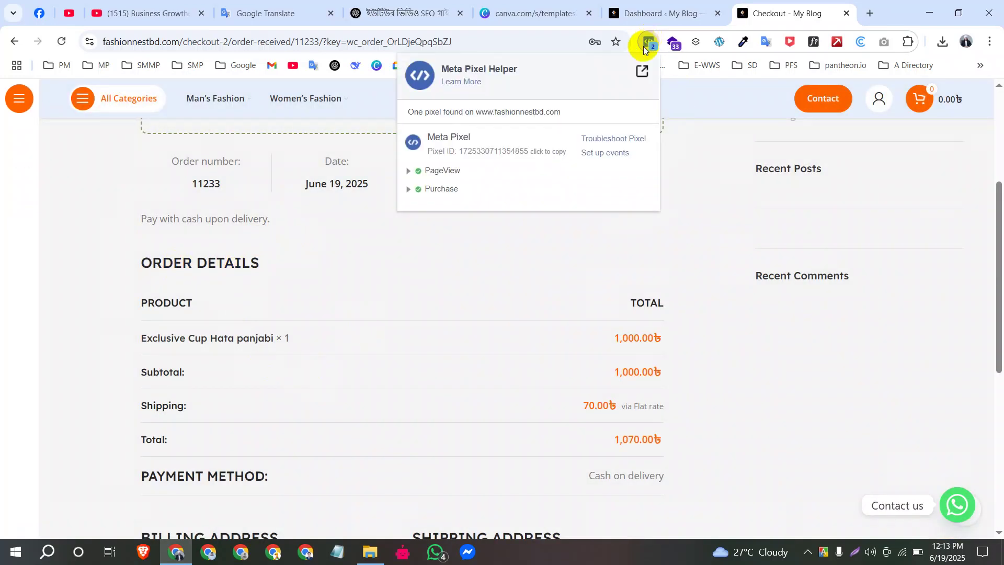
click(408, 192)
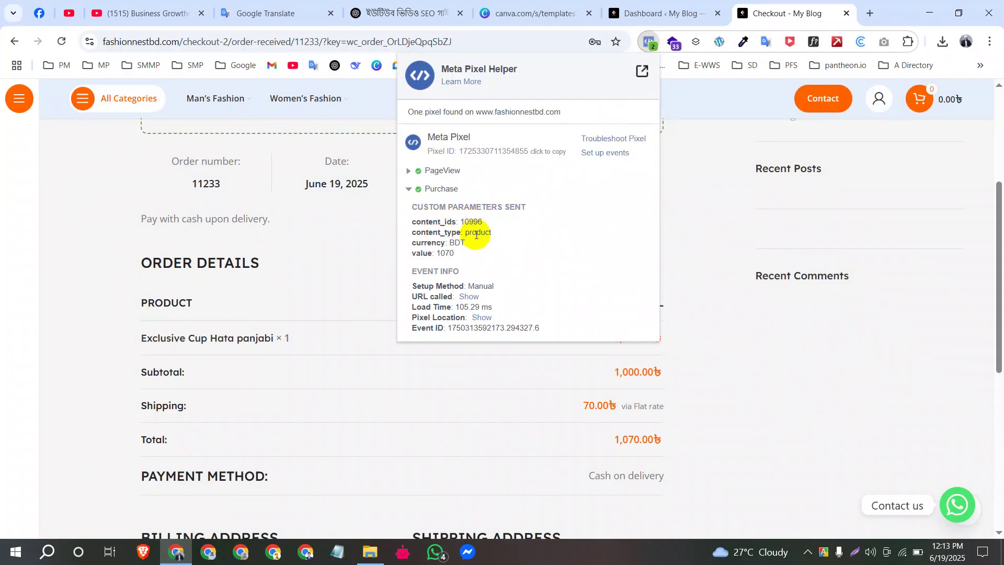
drag(412, 205, 542, 206)
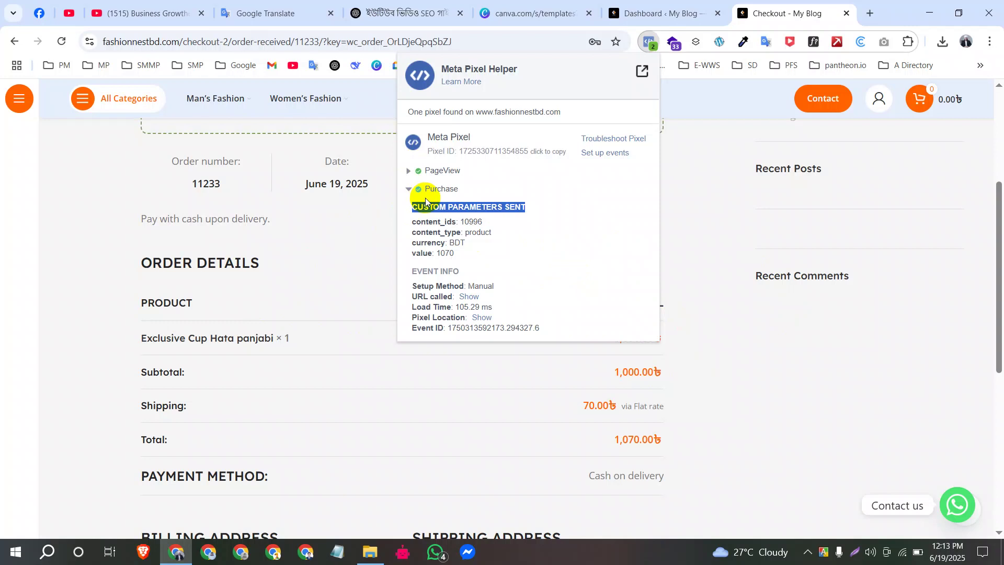
drag(769, 343, 764, 314)
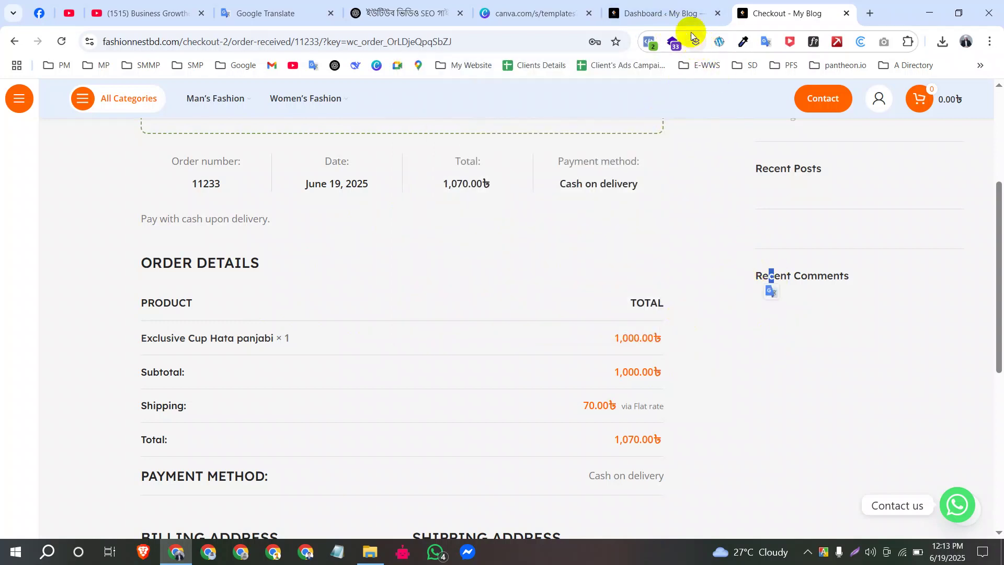
Step: Switch to the admin Dashboard tab, log in again and dismiss Chrome's password warning
click(648, 14)
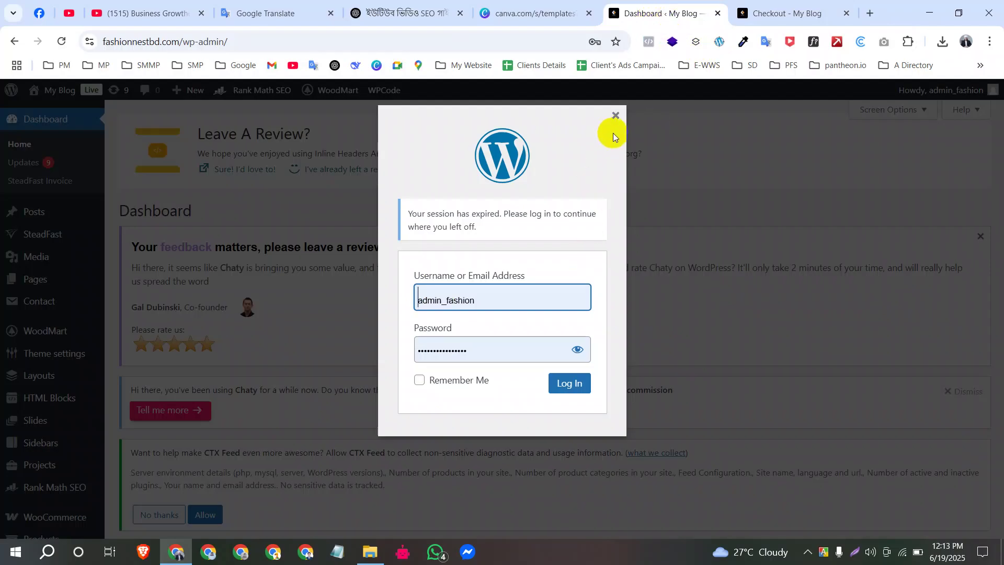
click(572, 386)
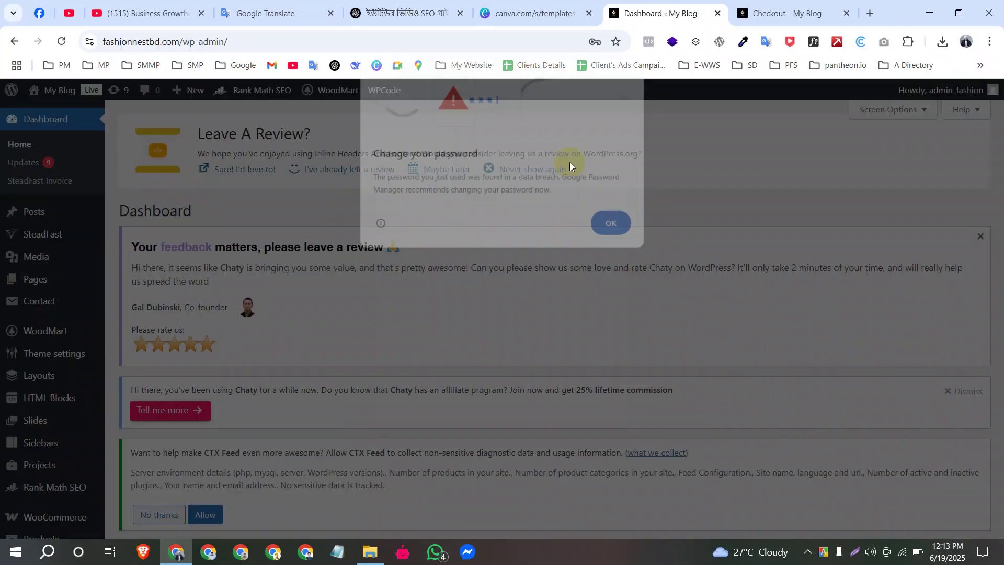
click(628, 225)
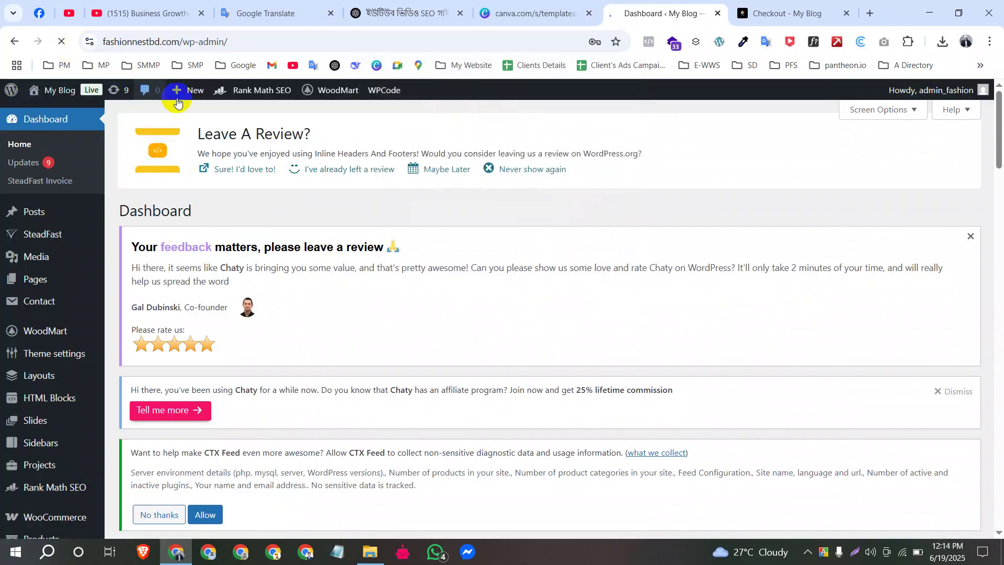
scroll(11, 366, down, 4)
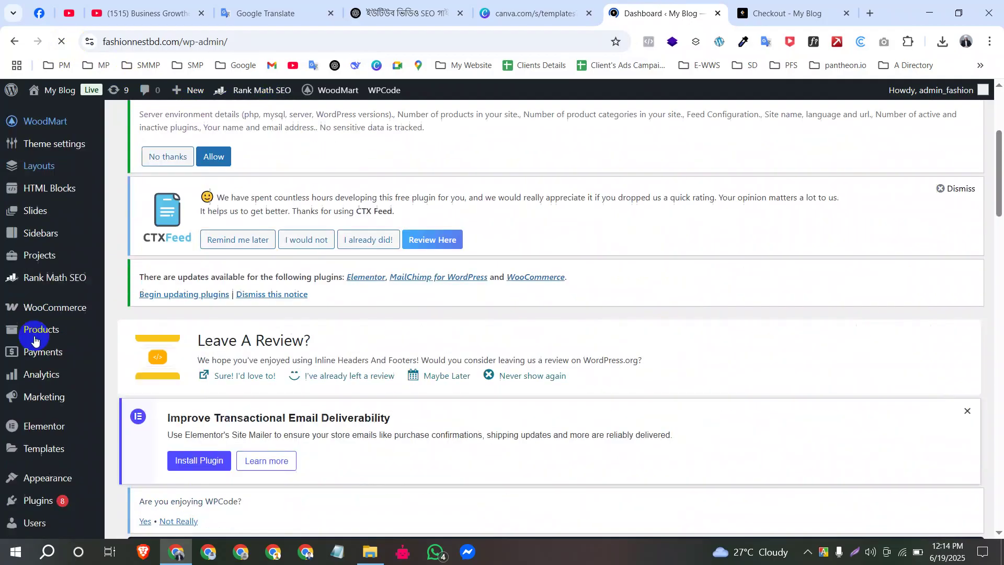
Step: Open WooCommerce Orders and find the new 1,070.00৳ Processing order
mouse_move(75, 297)
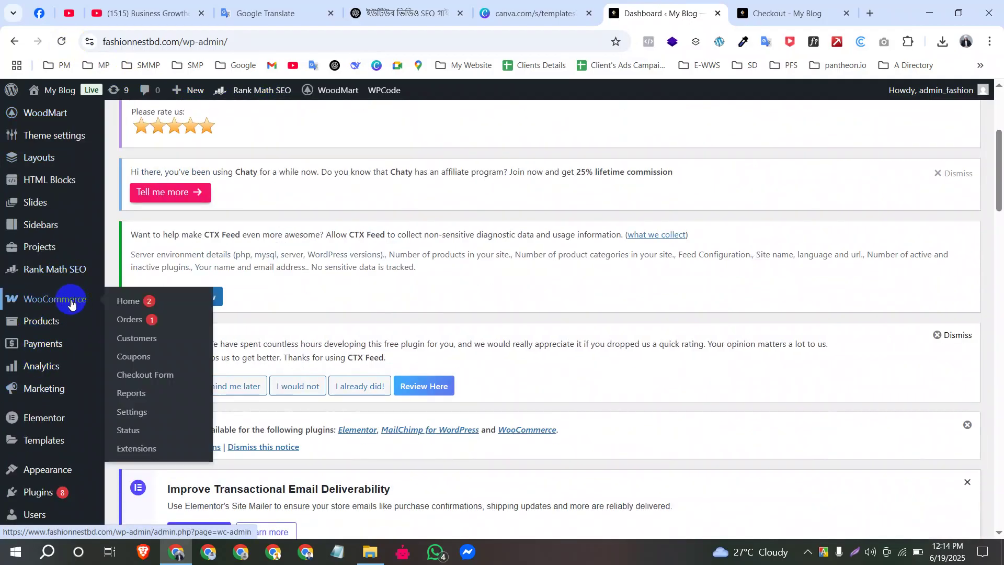
click(171, 326)
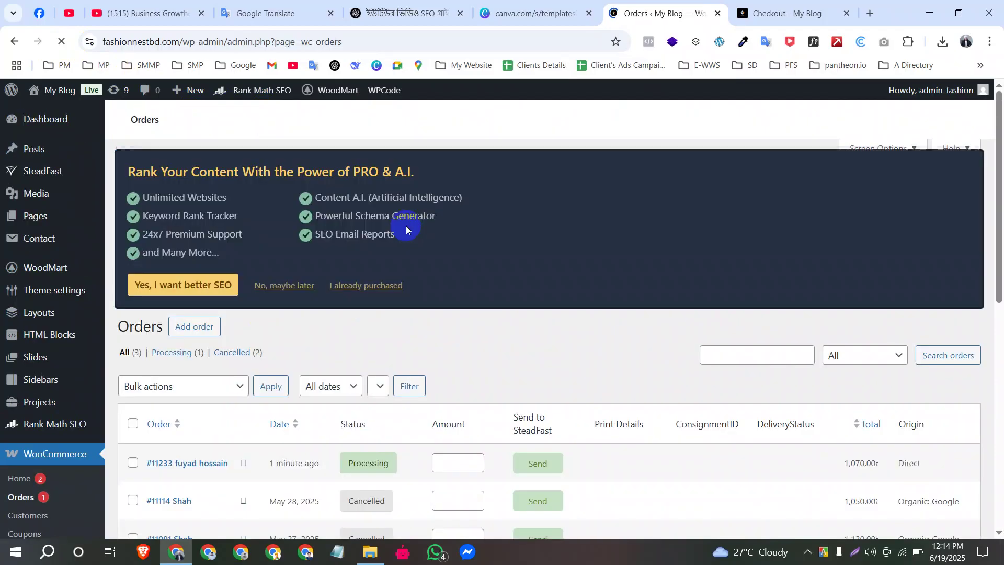
scroll(197, 291, down, 4)
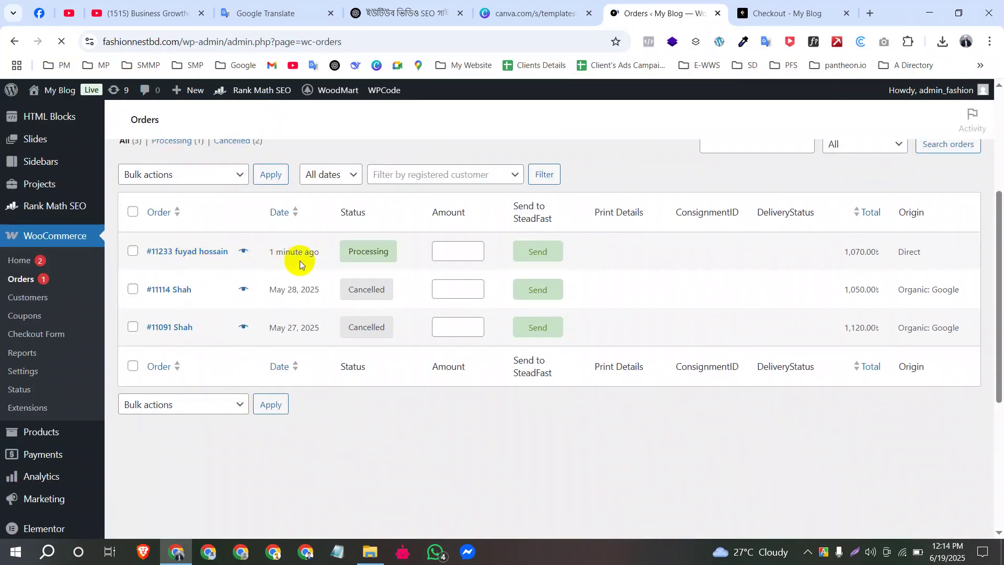
scroll(300, 425, down, 4)
scroll(302, 437, down, 4)
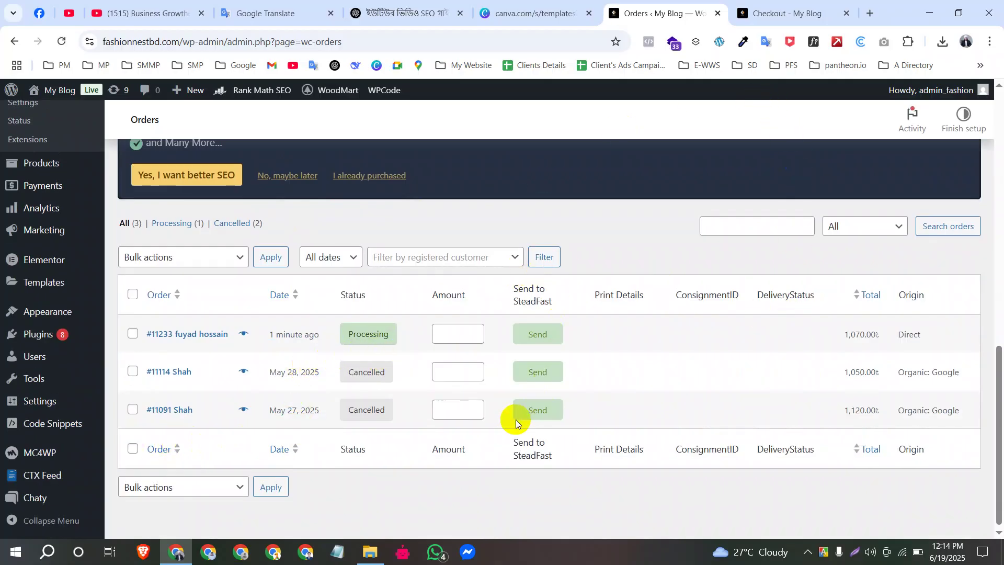
scroll(511, 407, up, 8)
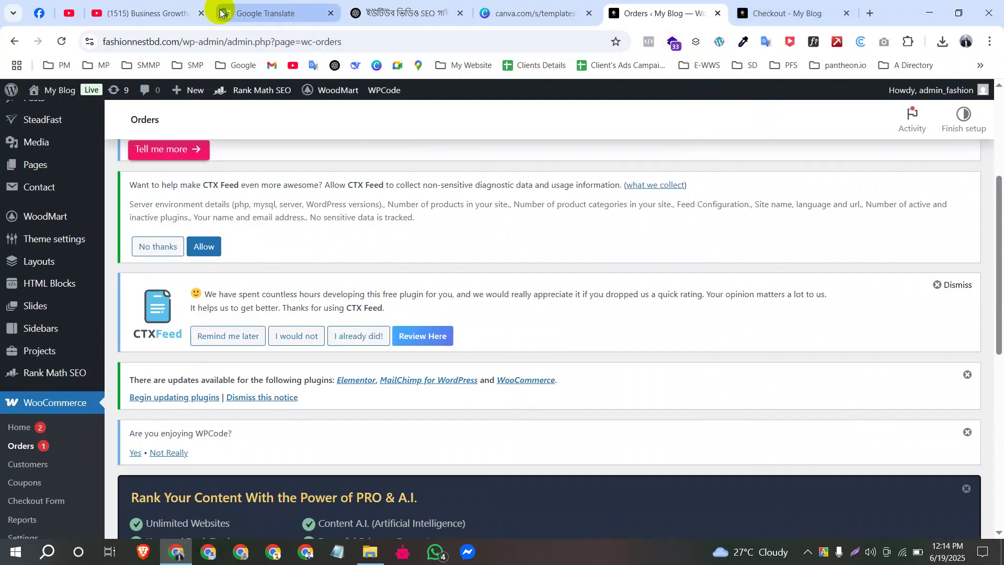
Step: Switch to the YouTube channel's videos page and scroll through it
click(134, 12)
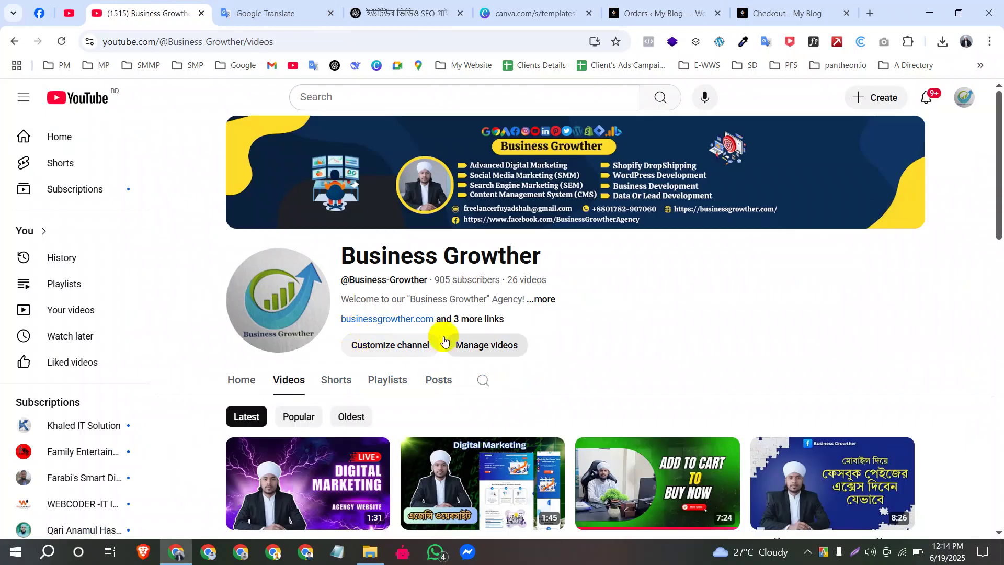
scroll(521, 396, down, 4)
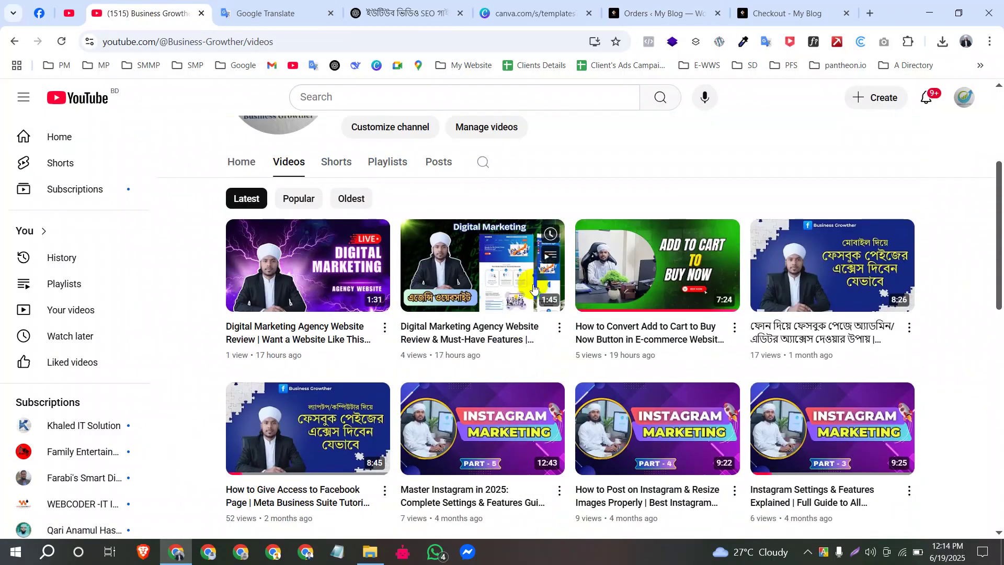
scroll(520, 395, down, 8)
scroll(423, 236, up, 12)
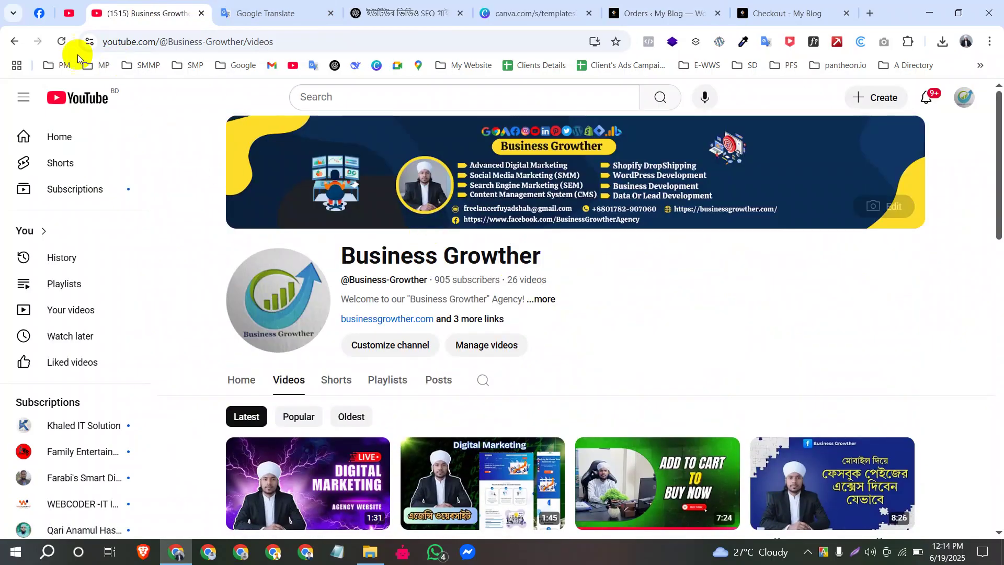
Step: Switch to the Facebook tab and highlight the Business Growther page name, then clear it
click(39, 12)
scroll(523, 330, up, 5)
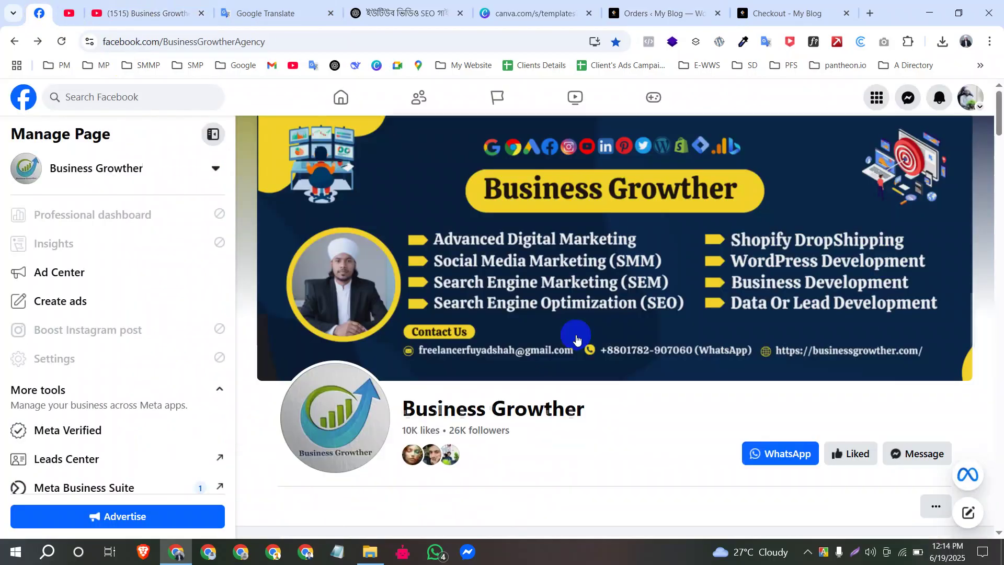
drag(583, 408, 398, 404)
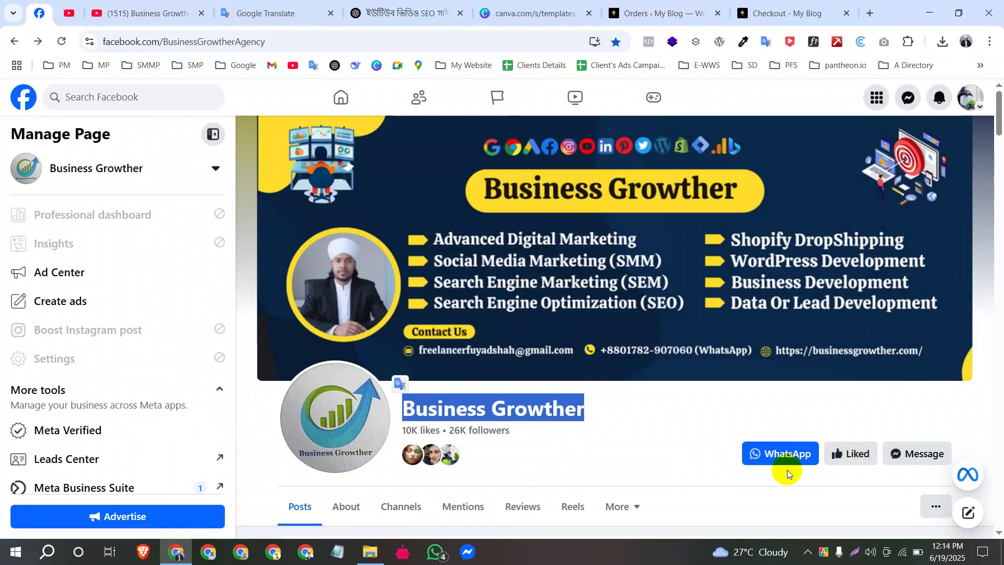
click(618, 432)
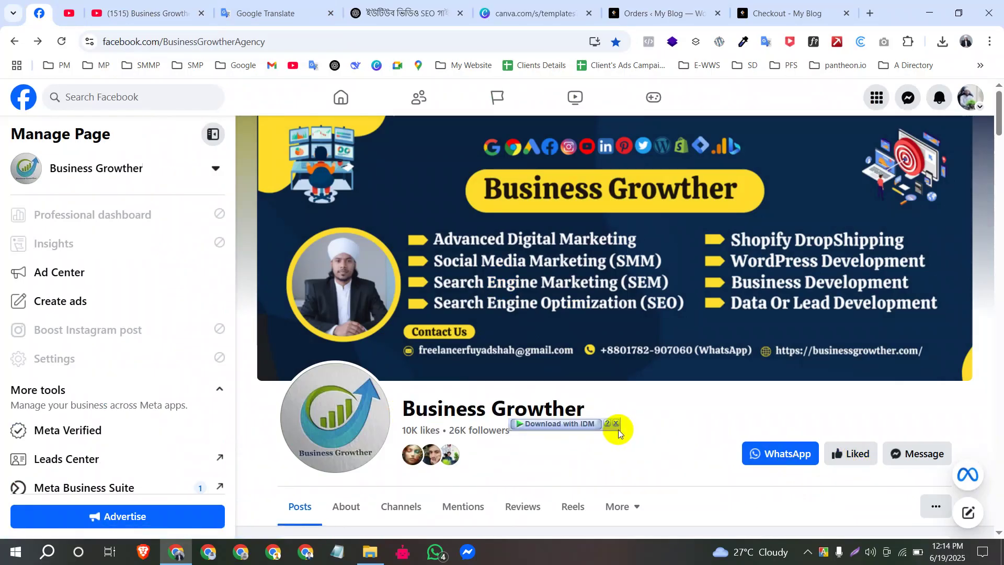